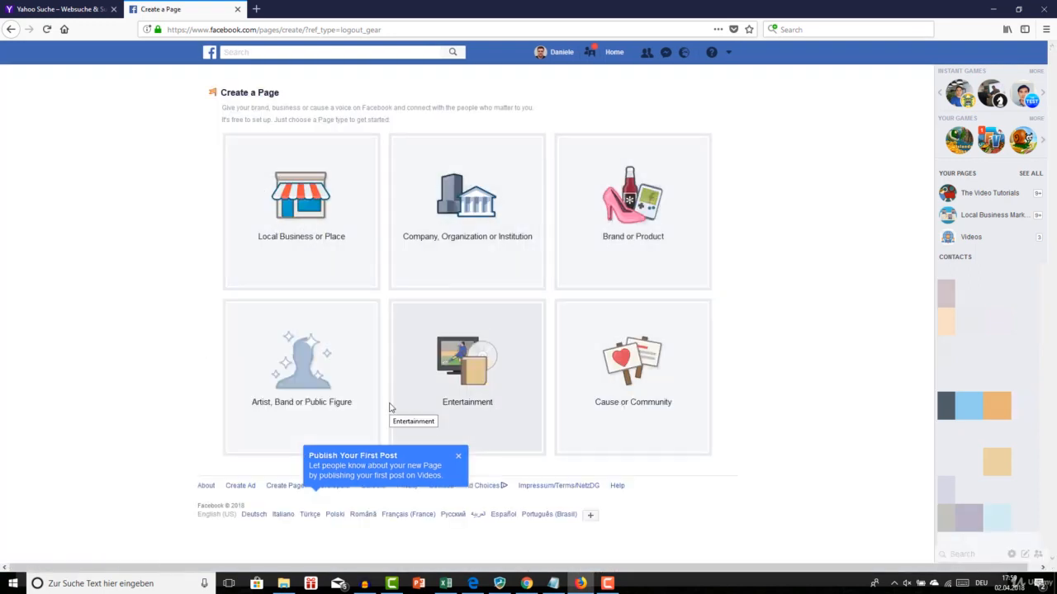
# Step: Create a Brand or Product page in the Product/Service category named "Online Business Courses"
pyautogui.click(458, 456)
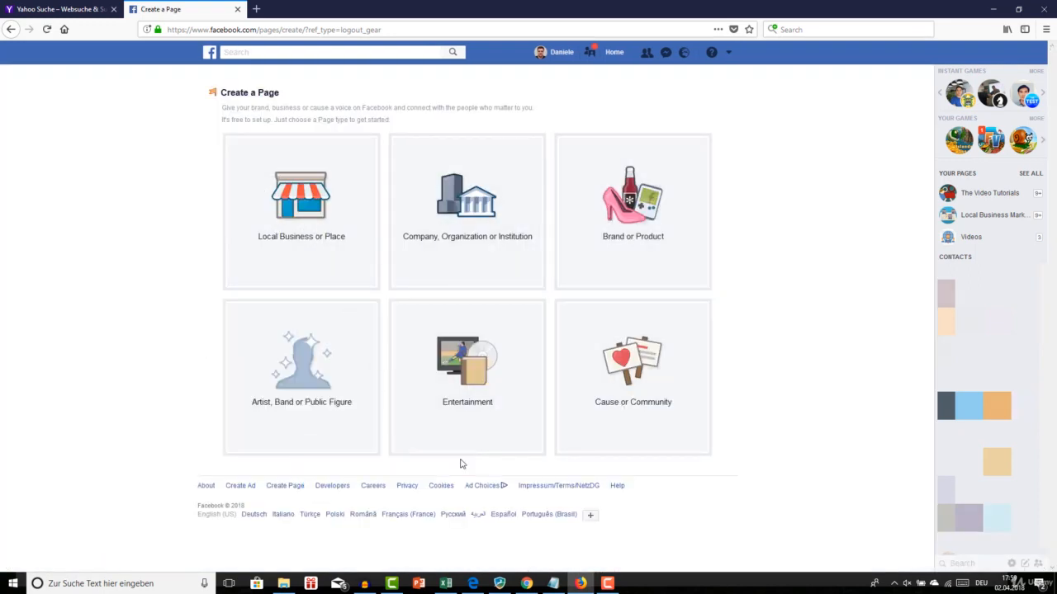
pyautogui.click(643, 212)
pyautogui.click(666, 166)
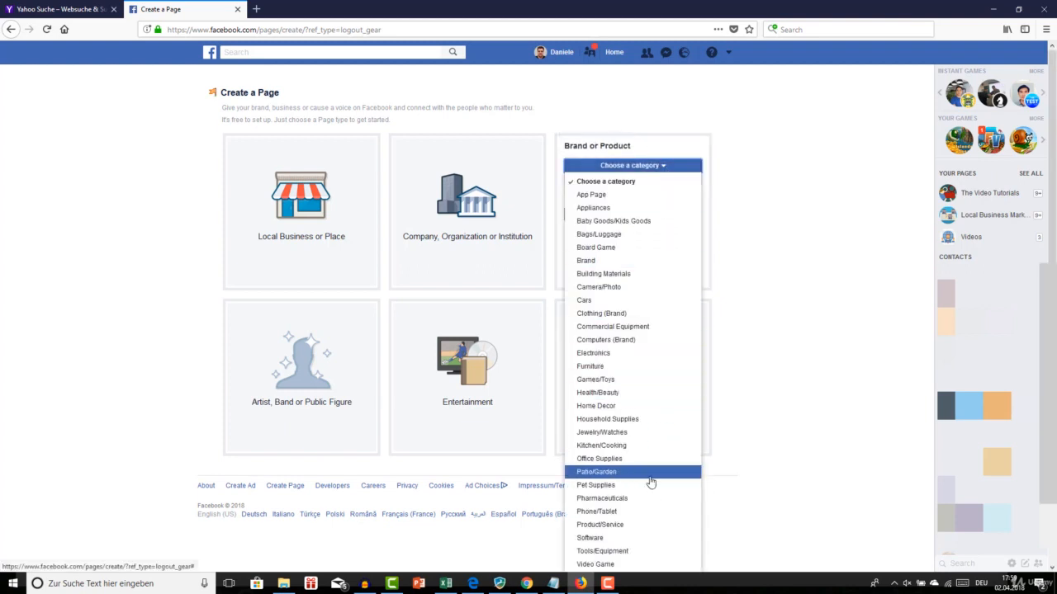
pyautogui.click(644, 530)
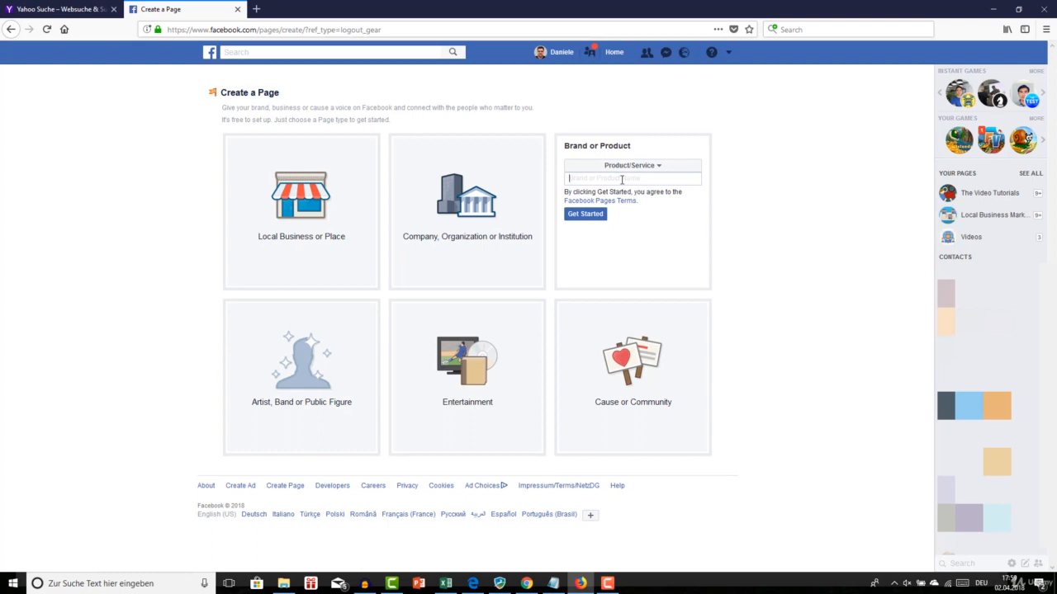
pyautogui.write('Business Courses')
pyautogui.press('Home')
pyautogui.write('Online')
pyautogui.click(589, 221)
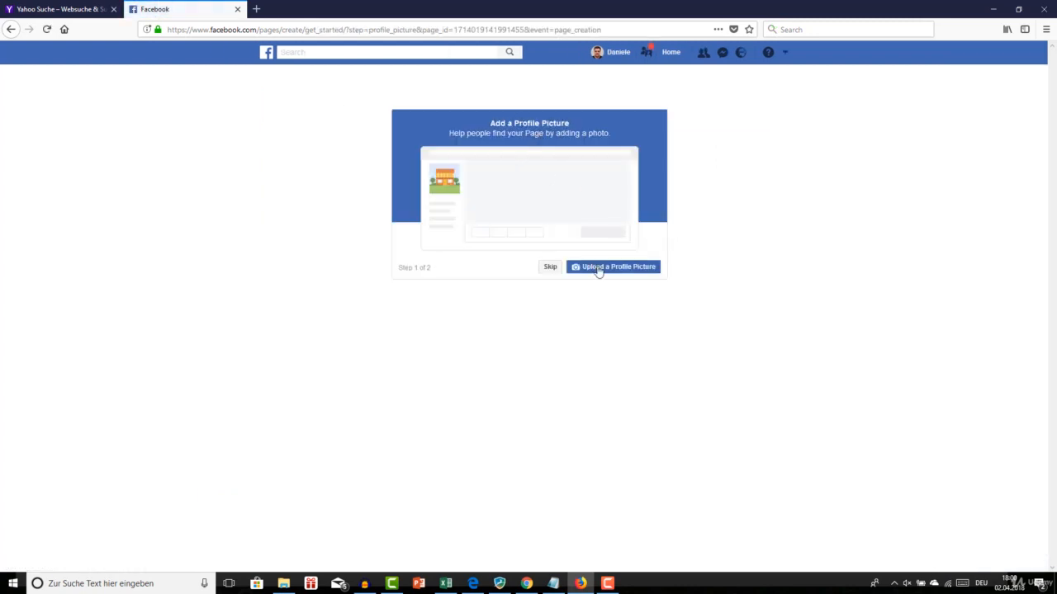
# Step: Upload page-logo.png as the page's profile picture and open the file selection for the cover photo
pyautogui.click(626, 267)
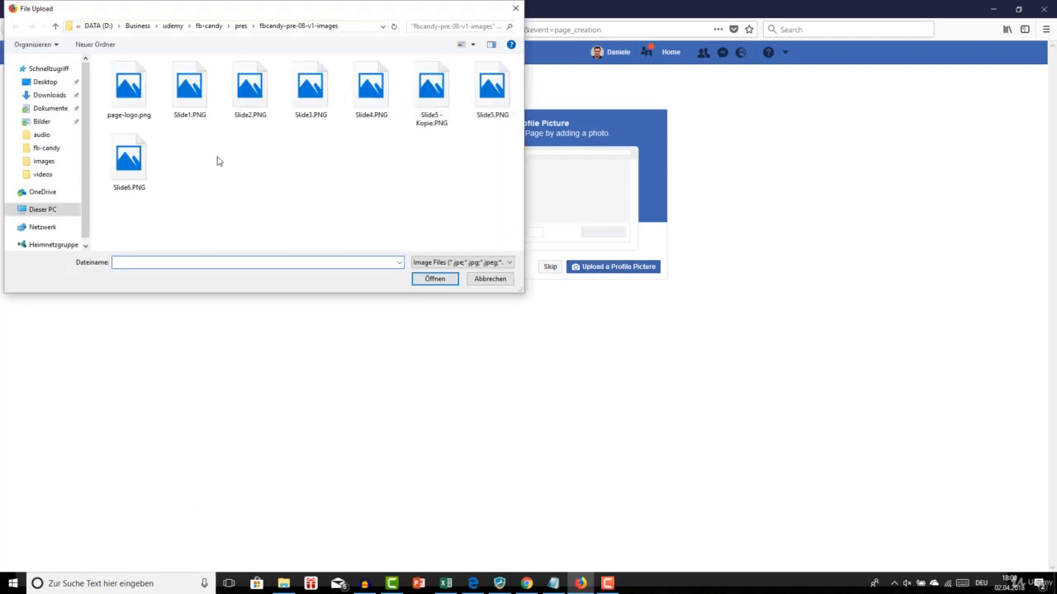
pyautogui.click(136, 99)
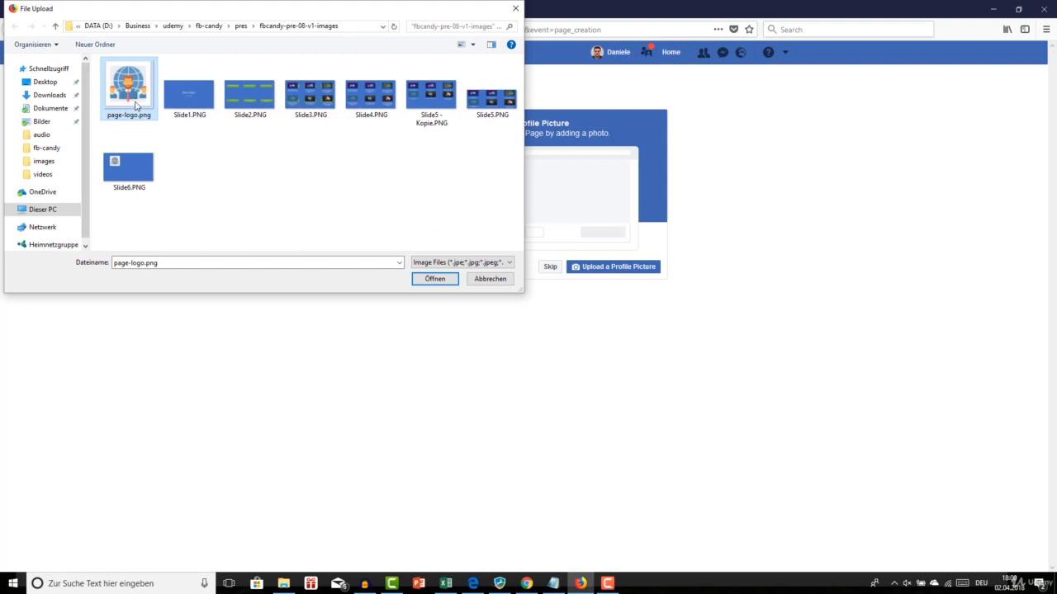
pyautogui.click(443, 282)
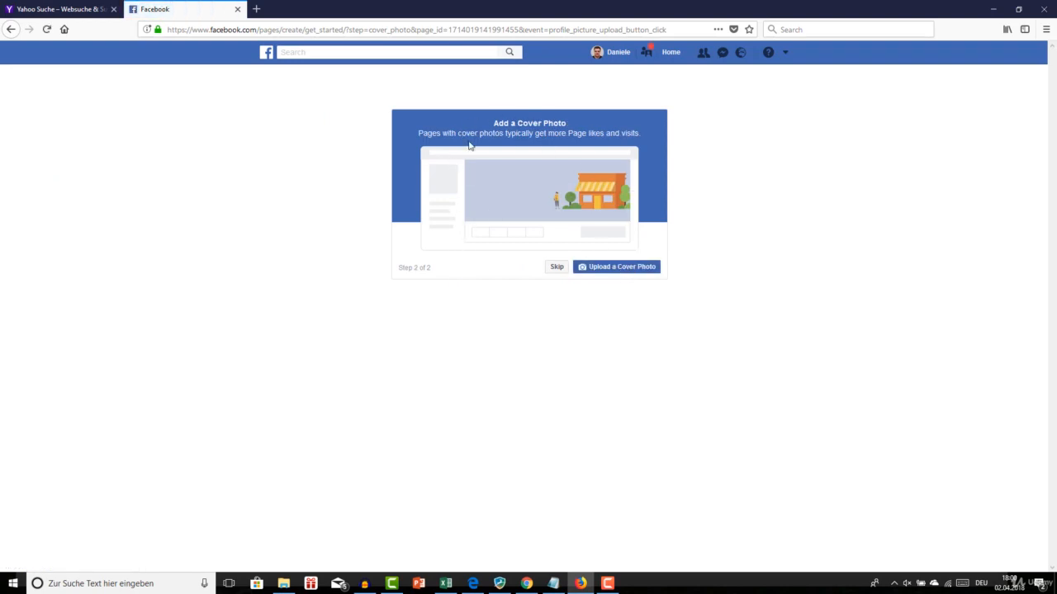
pyautogui.click(630, 274)
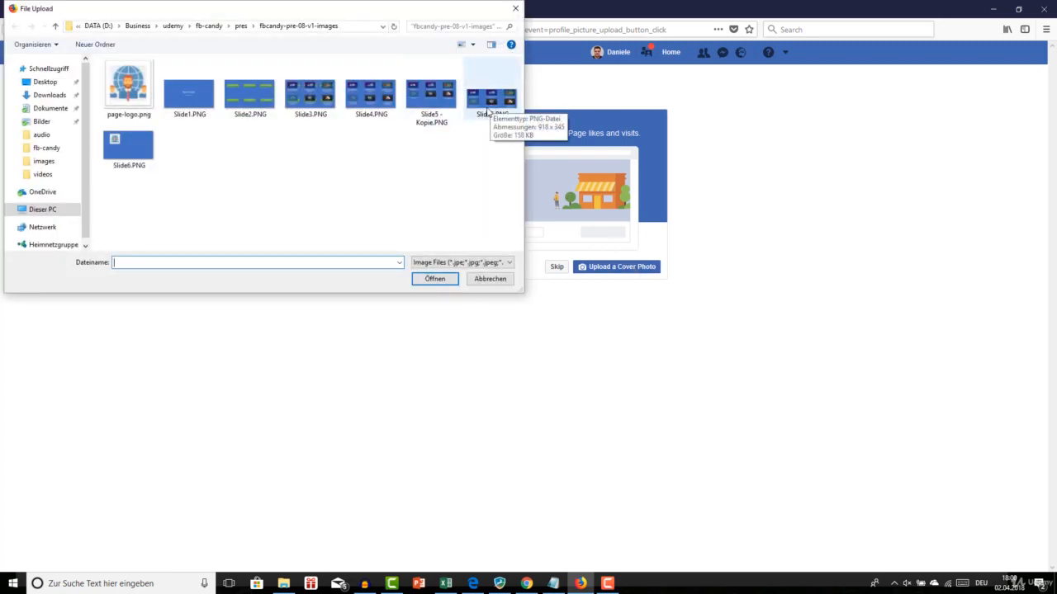
# Step: Switch to File Explorer and preview Slide5 - Kopie.PNG and Slide5.PNG to compare the cover image versions
pyautogui.click(283, 583)
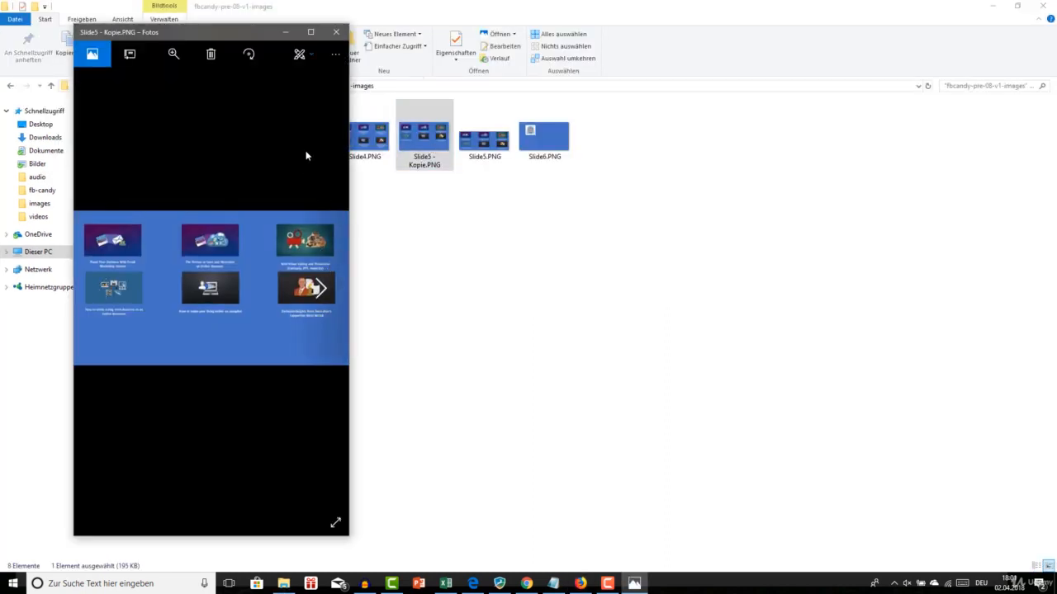
pyautogui.click(311, 33)
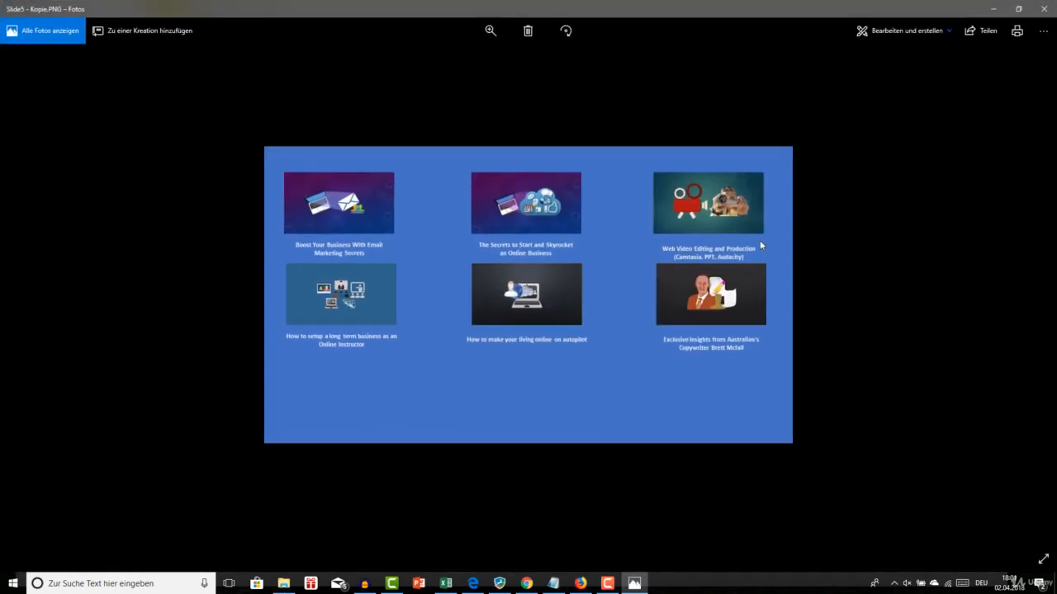
pyautogui.click(1048, 6)
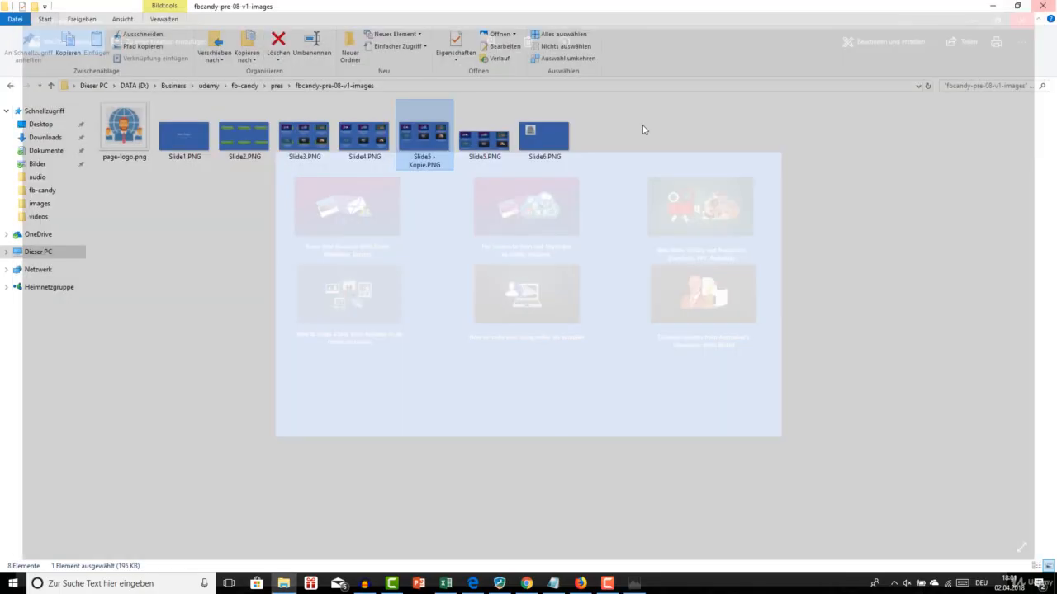
pyautogui.click(468, 156)
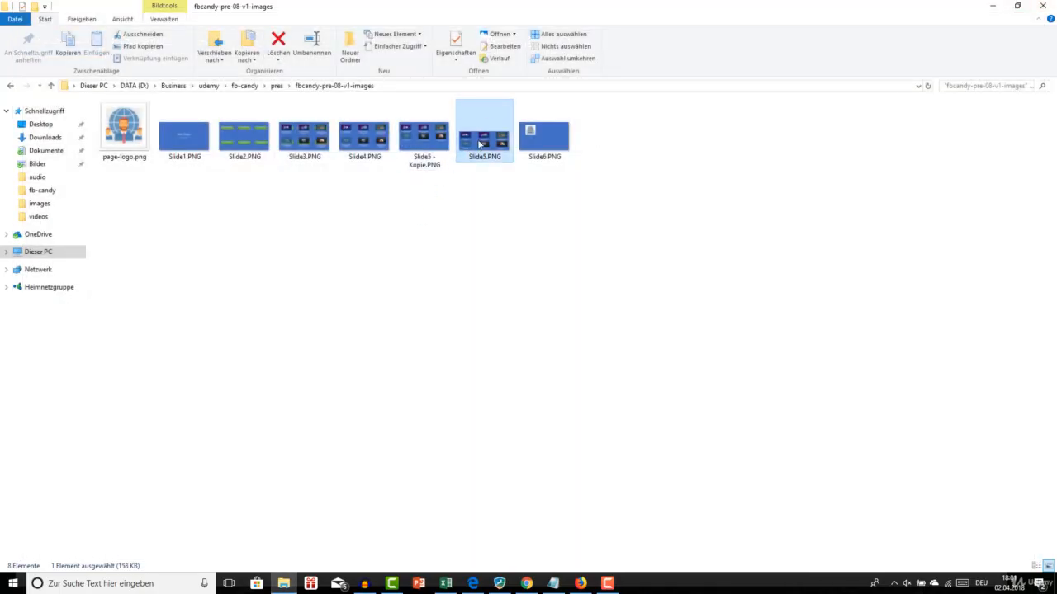
pyautogui.doubleClick(482, 145)
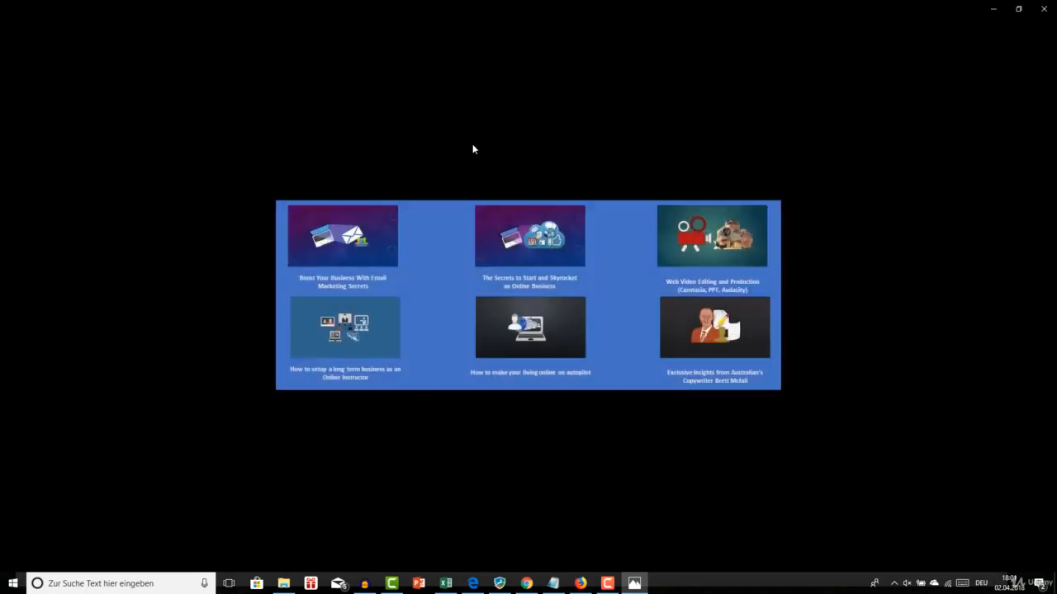
pyautogui.click(1044, 11)
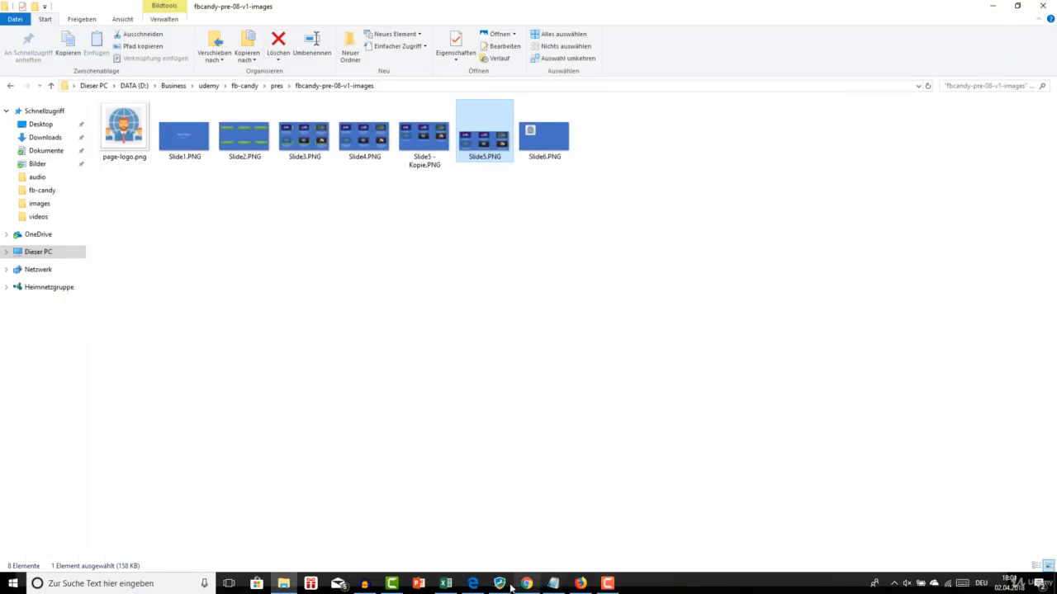
# Step: Switch back to Firefox, upload Slide5.PNG as the page's cover photo and save it
pyautogui.click(580, 584)
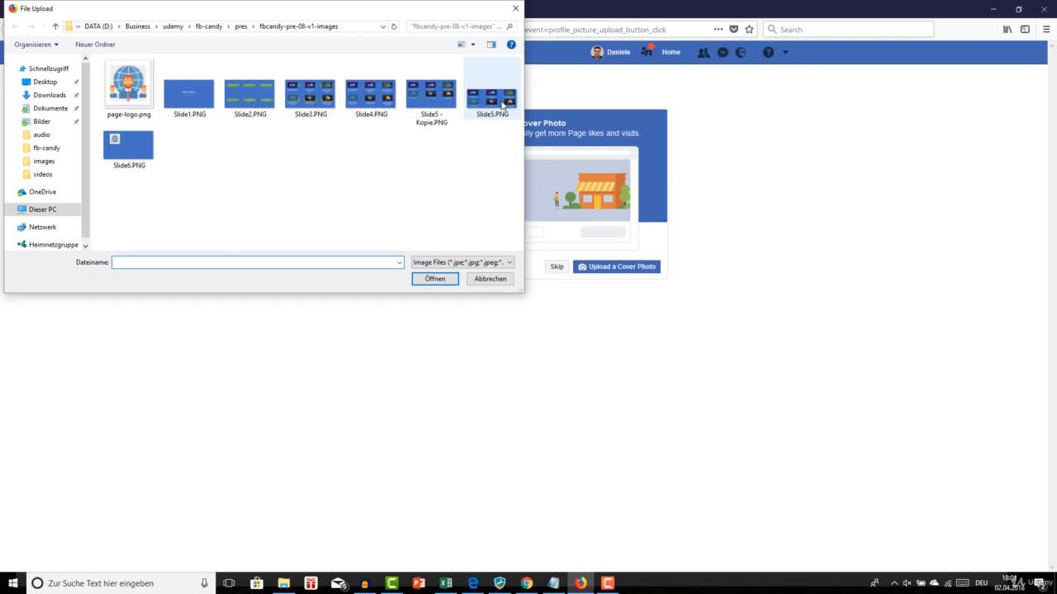
pyautogui.doubleClick(503, 103)
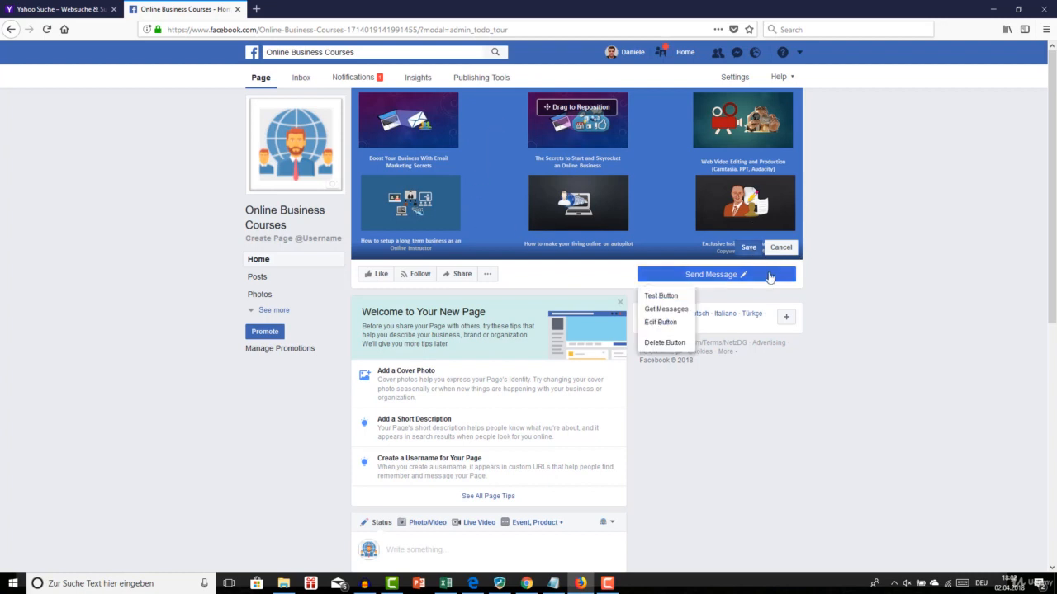
pyautogui.click(747, 246)
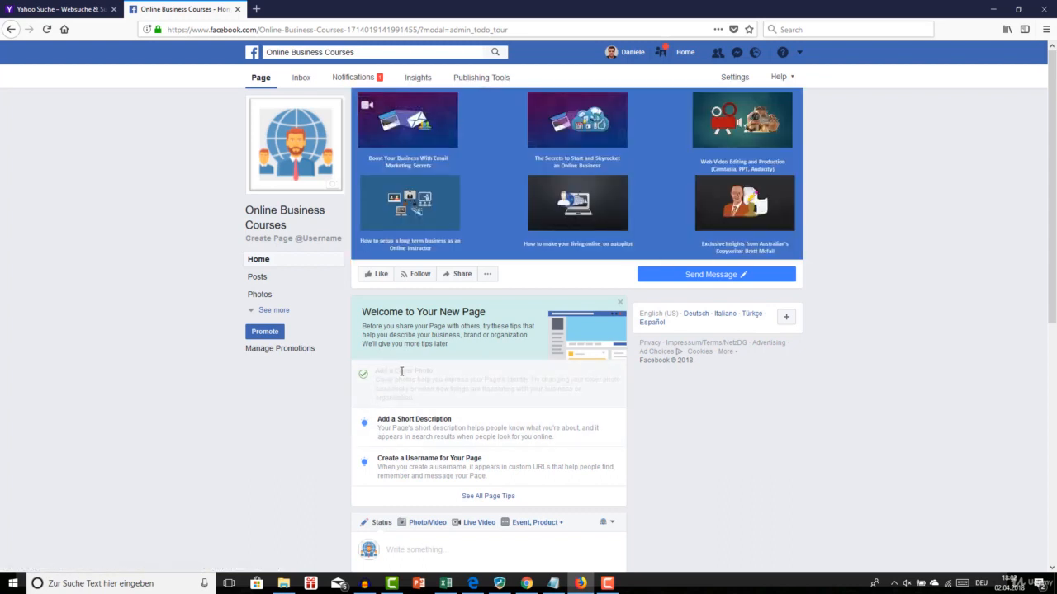
# Step: Add the short description "Want to create and launch an online business? In this page you will find information about my online courses to make that happen"
pyautogui.click(426, 421)
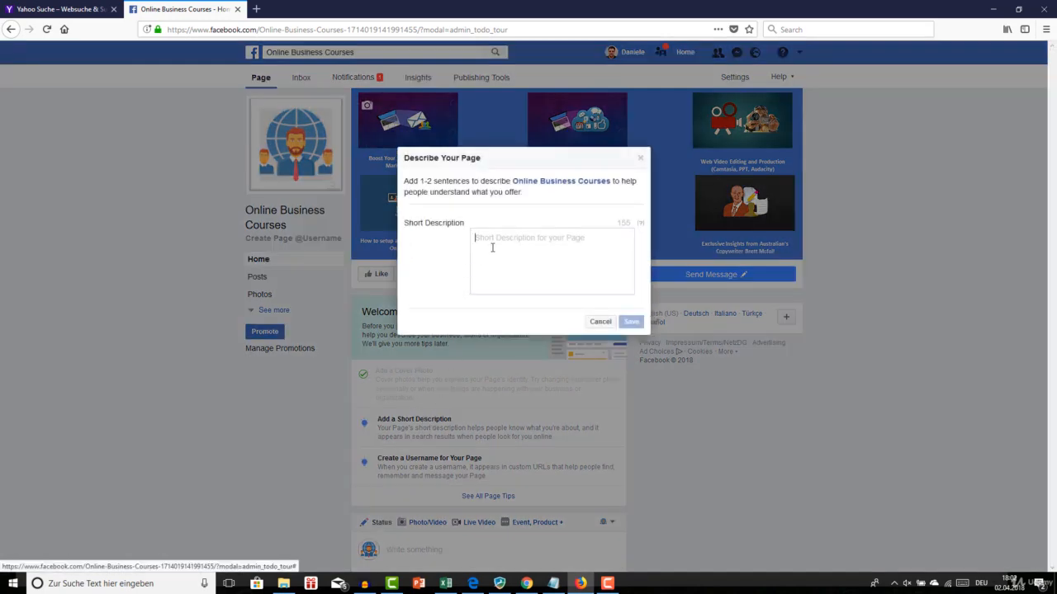
pyautogui.write('Want to ')
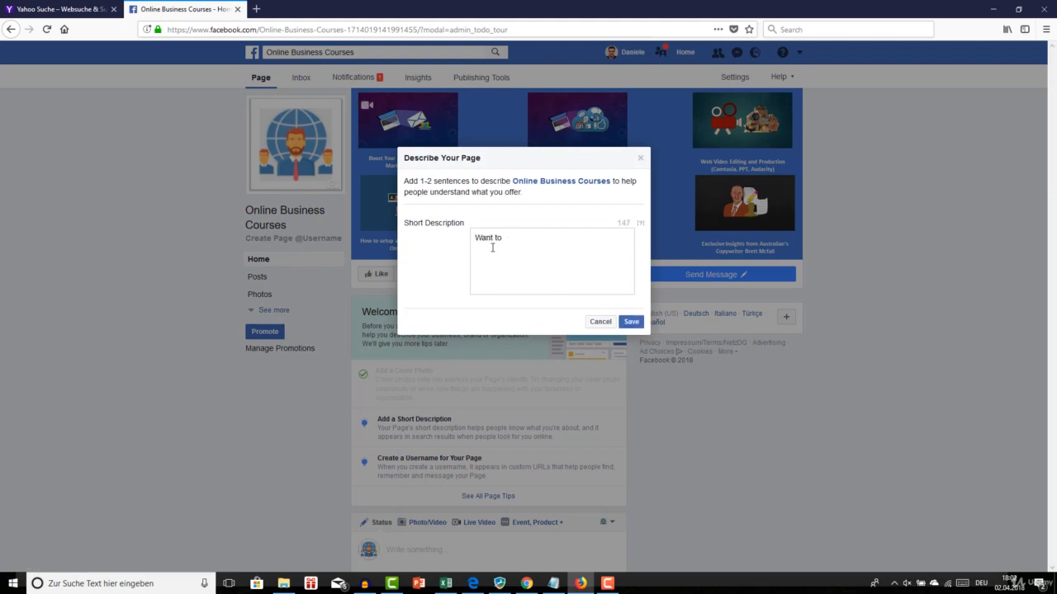
pyautogui.write('create and launch an online')
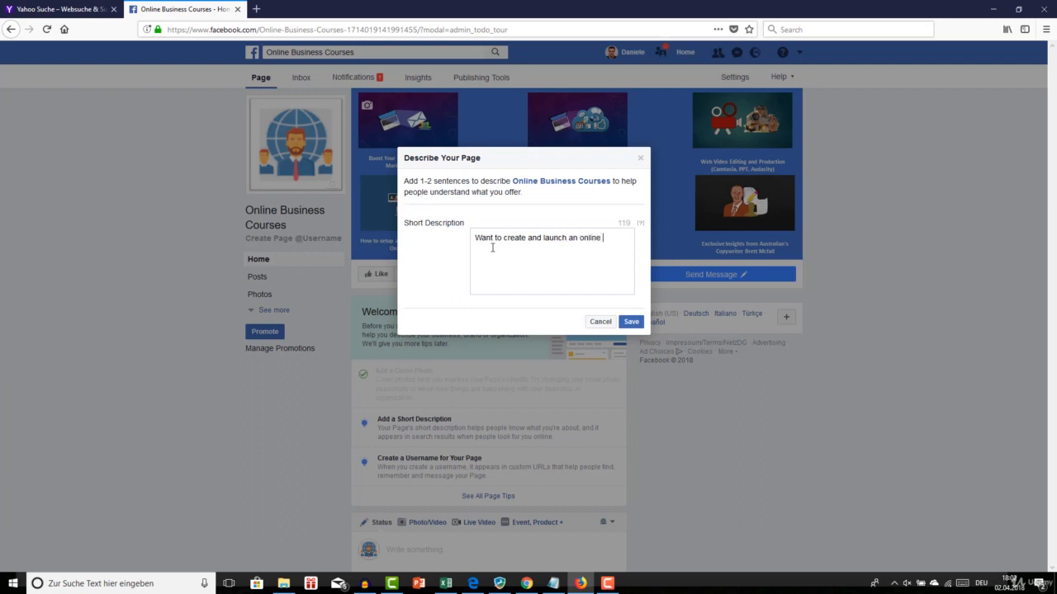
pyautogui.write(' business? In this page you will find informa')
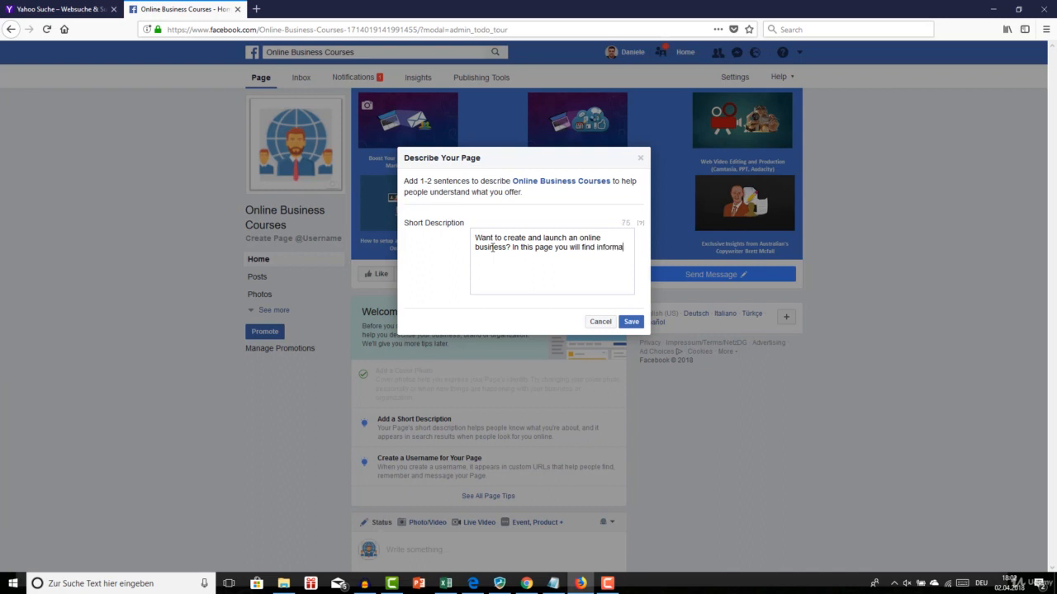
pyautogui.write('tion about my online courses')
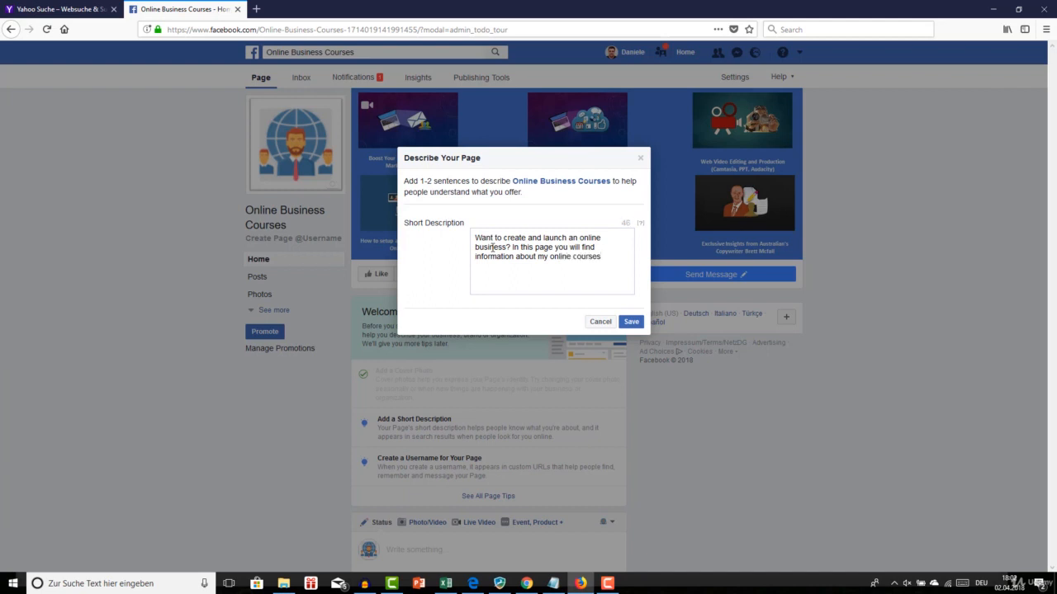
pyautogui.write(' to ')
pyautogui.write('make ')
pyautogui.write('that happen')
pyautogui.click(631, 321)
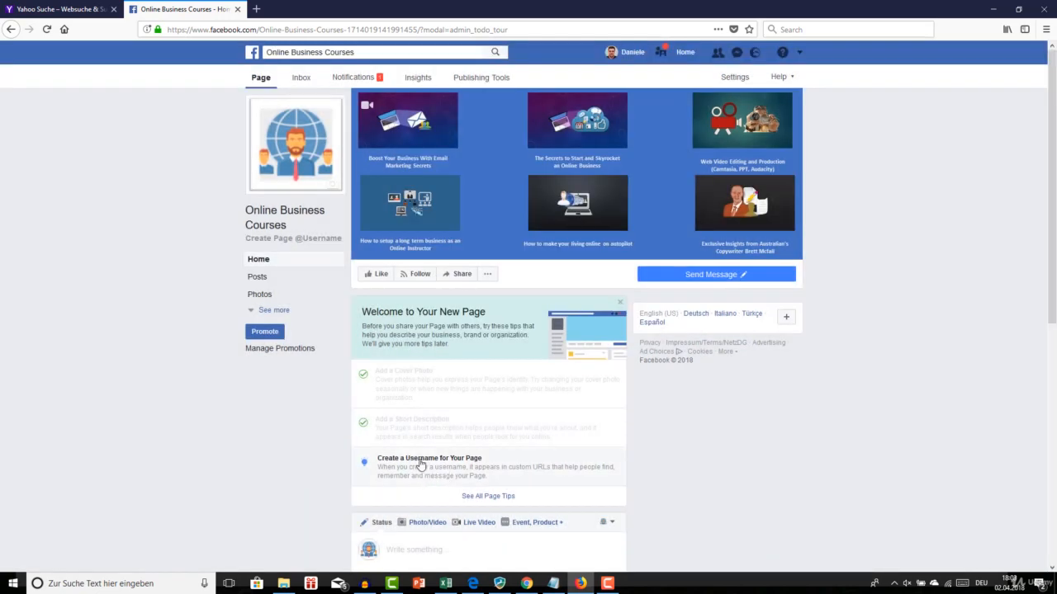
pyautogui.click(419, 463)
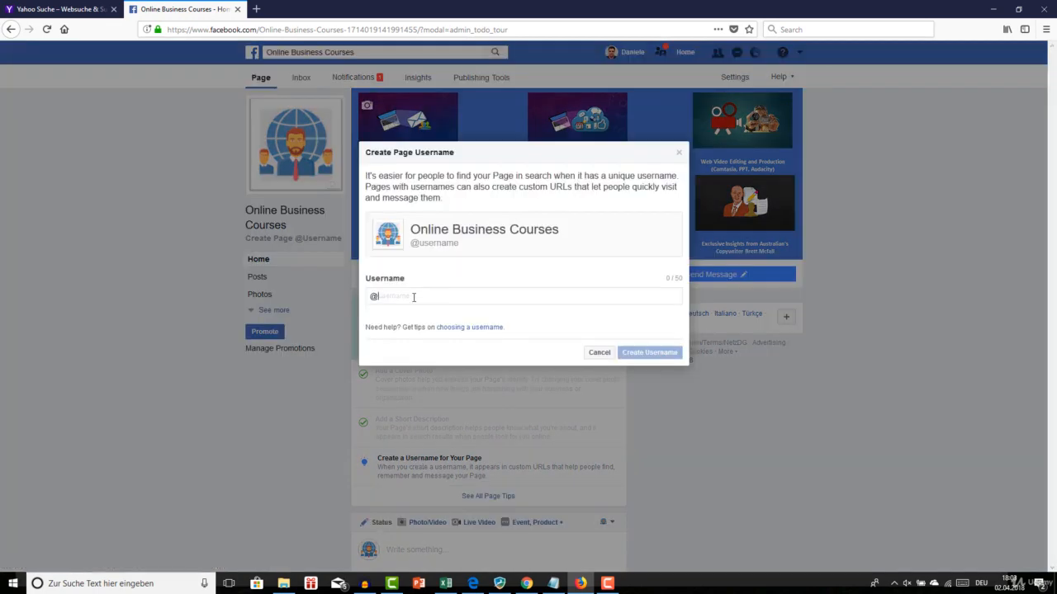
pyautogui.write('onlinebusiness')
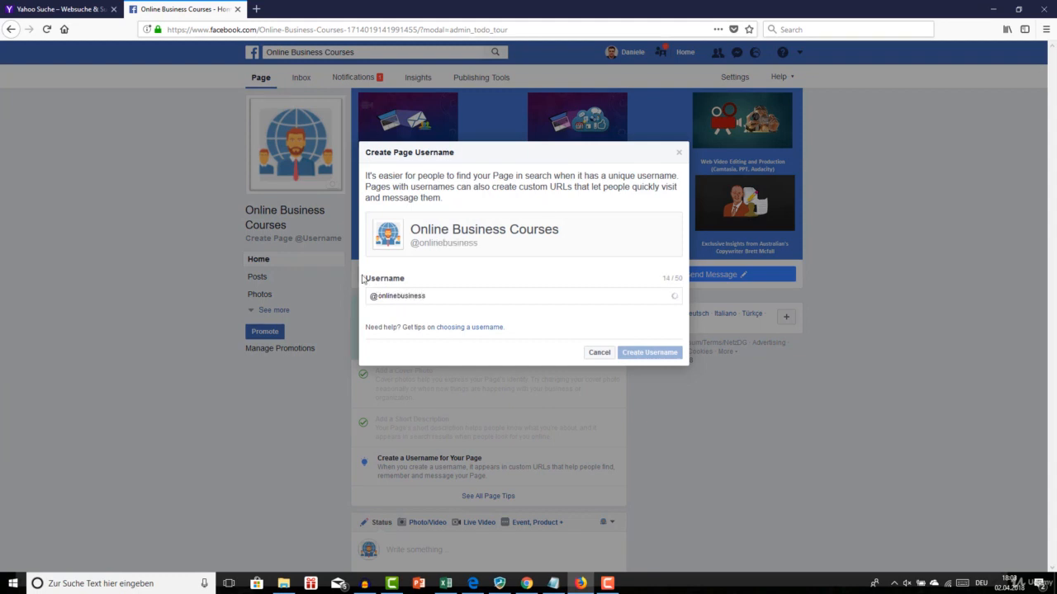
pyautogui.write('courses')
pyautogui.press('Home')
pyautogui.write('dan')
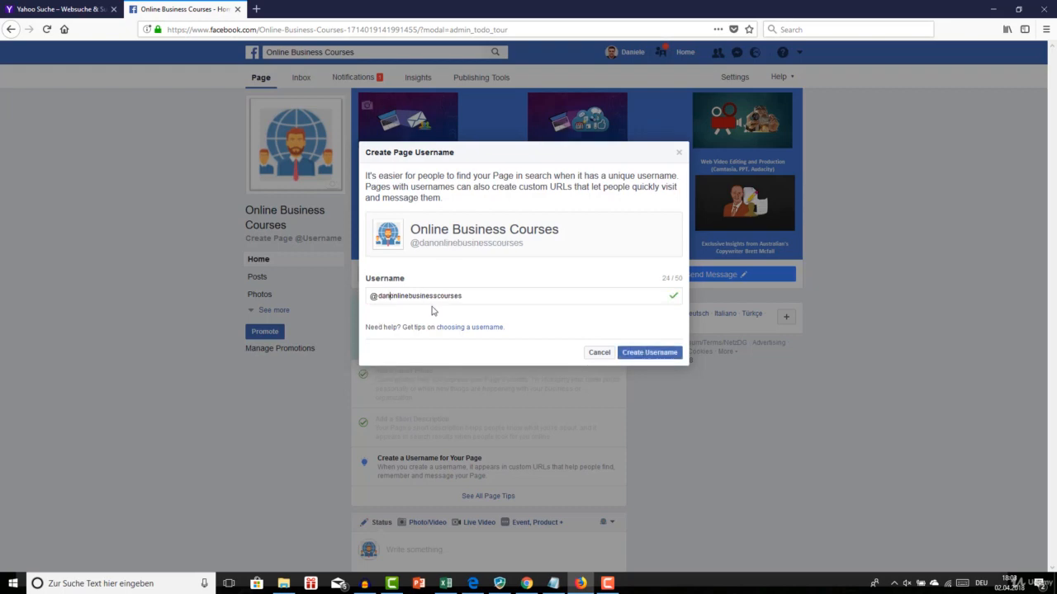
pyautogui.click(642, 354)
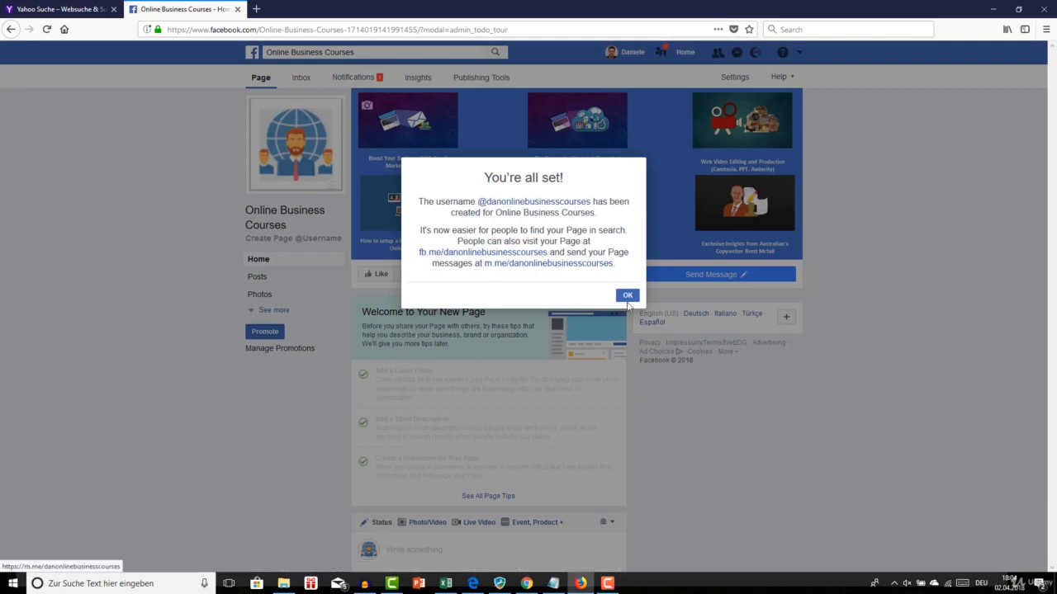
pyautogui.click(628, 297)
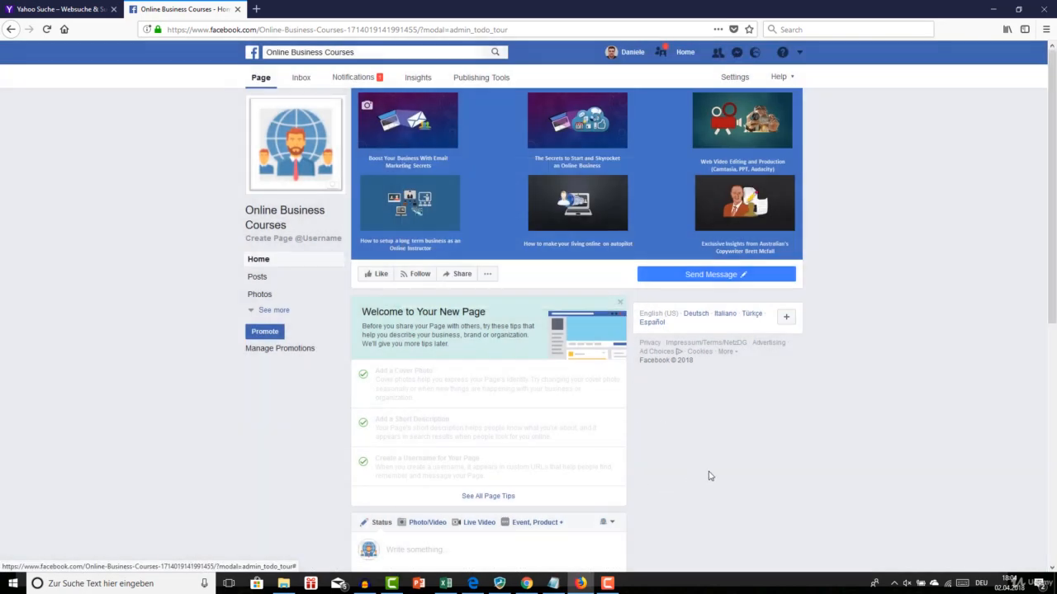
# Step: Look over the page, expand its full section list and view the Community, Videos, Events and About sections
pyautogui.scroll(-3, 707, 474)
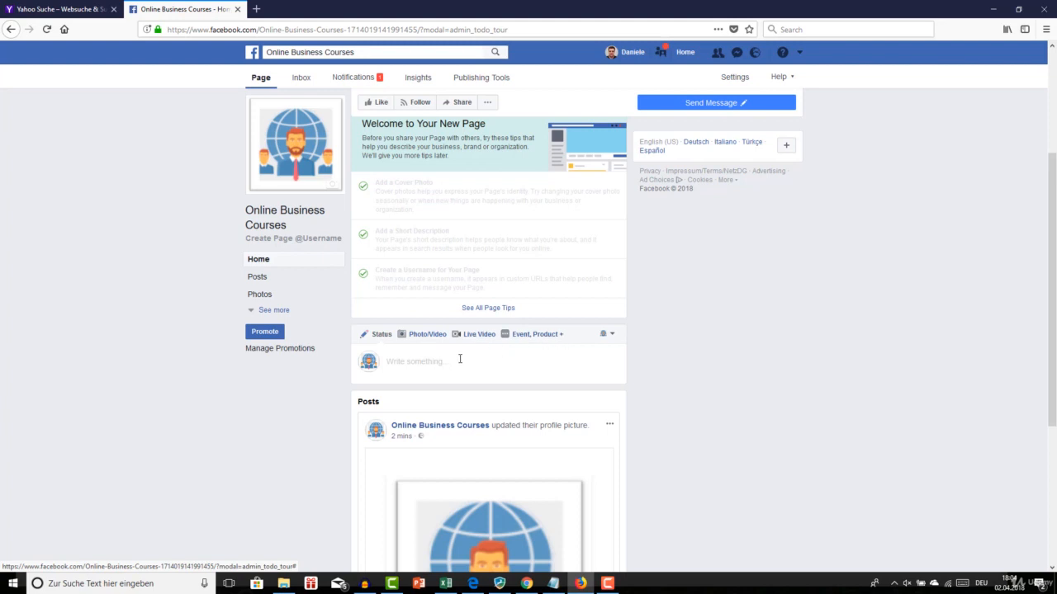
pyautogui.scroll(4, 680, 383)
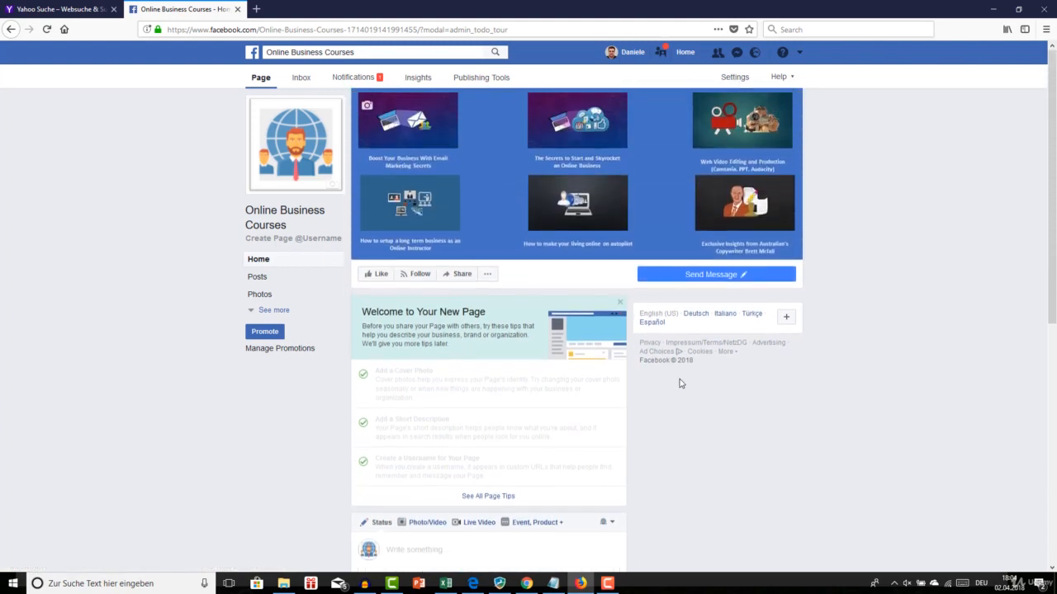
pyautogui.click(253, 313)
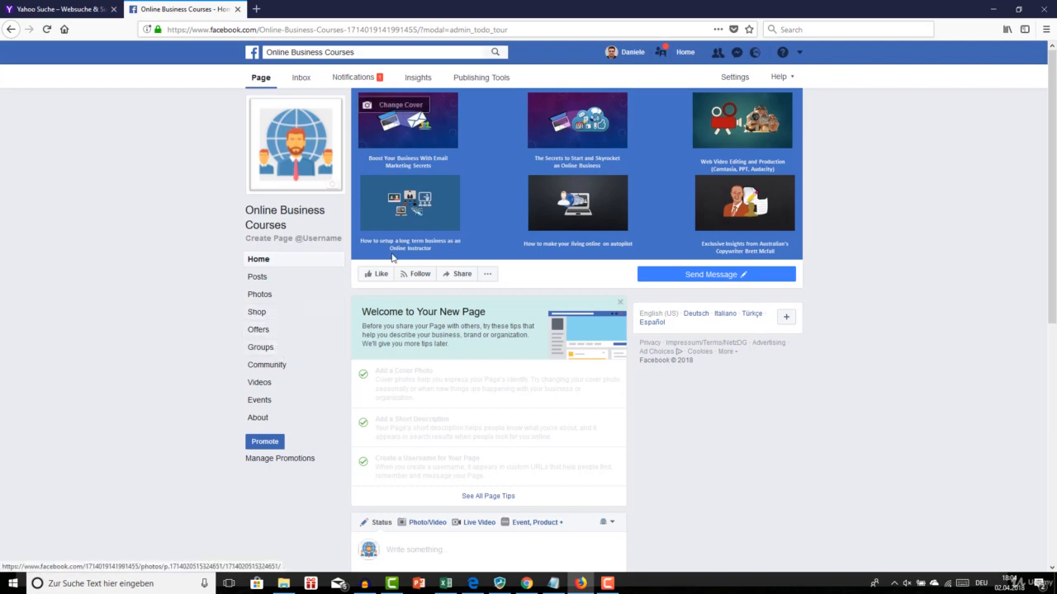
pyautogui.click(288, 366)
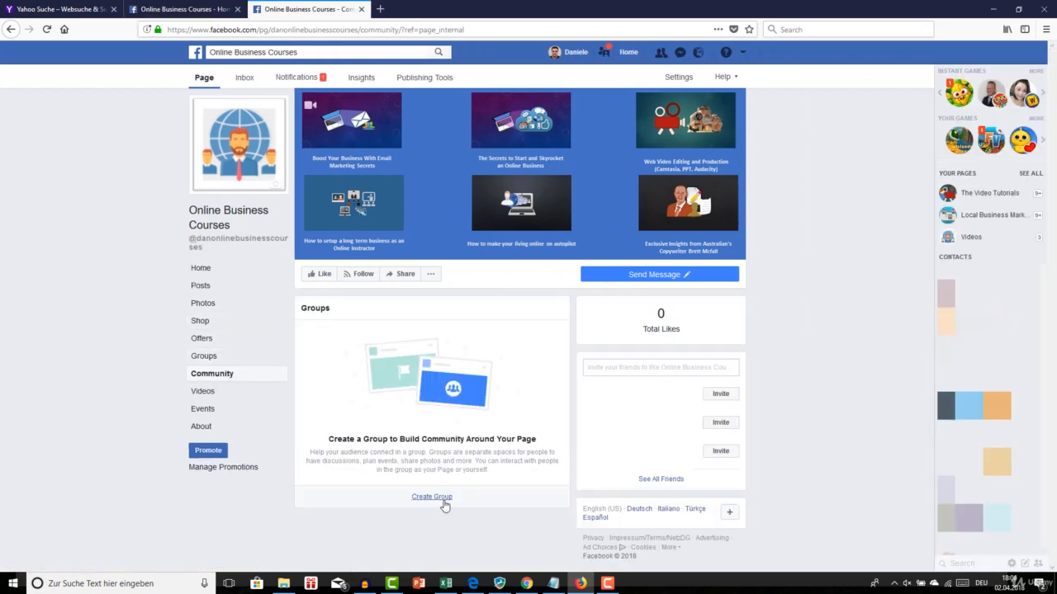
pyautogui.click(204, 393)
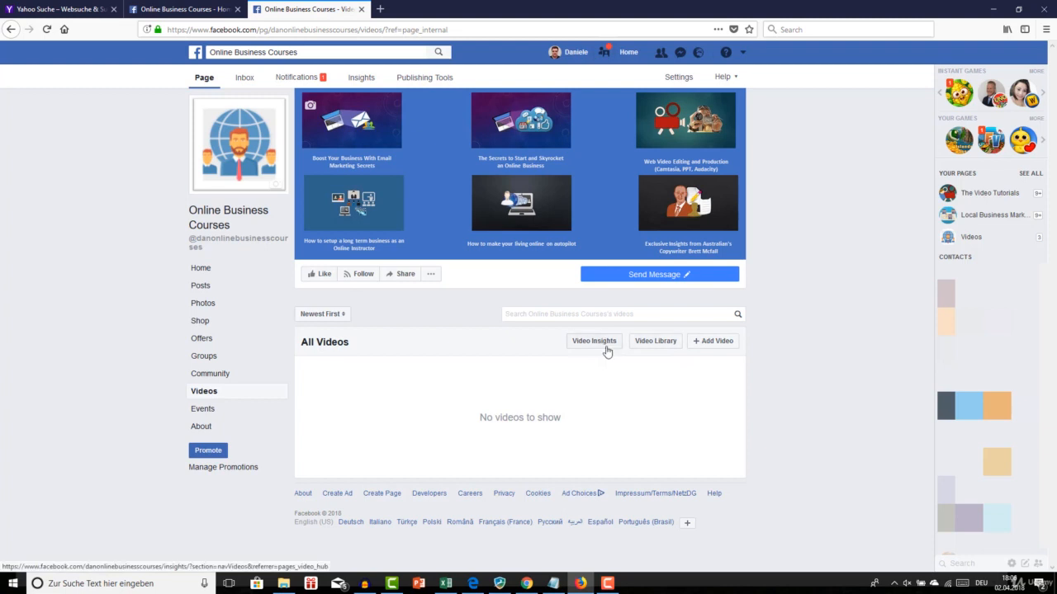
pyautogui.click(210, 415)
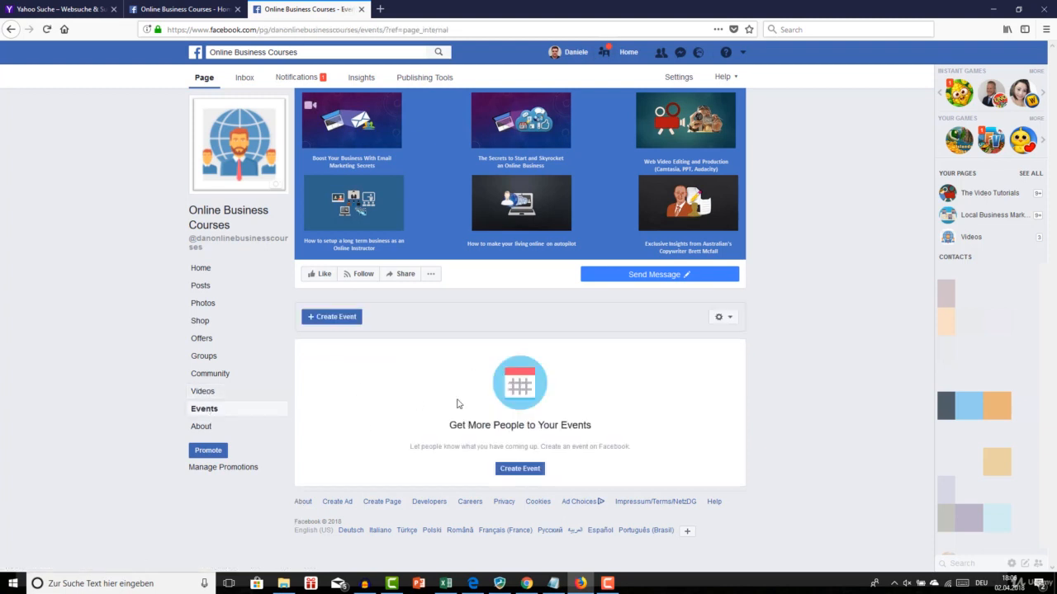
pyautogui.click(202, 433)
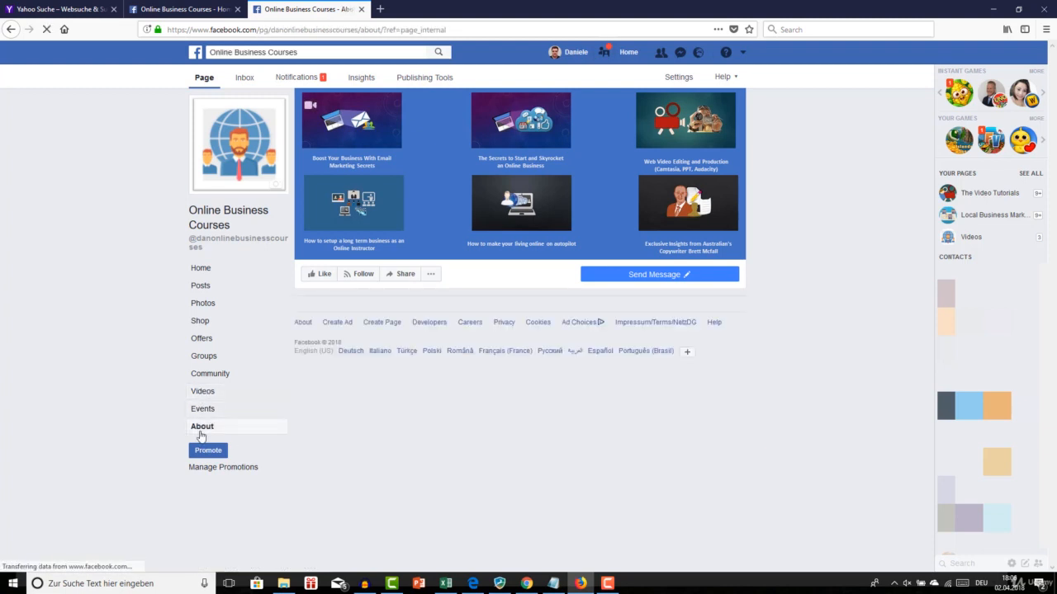
# Step: Review the About section's general, business, contact, story and additional information fields
pyautogui.scroll(-1, 440, 384)
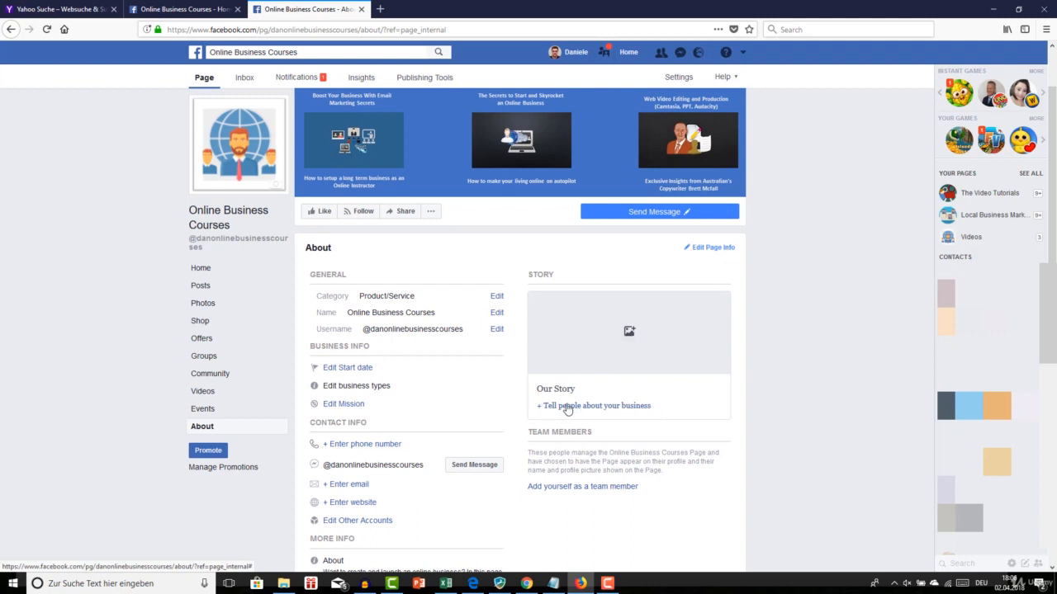
pyautogui.scroll(-2, 396, 427)
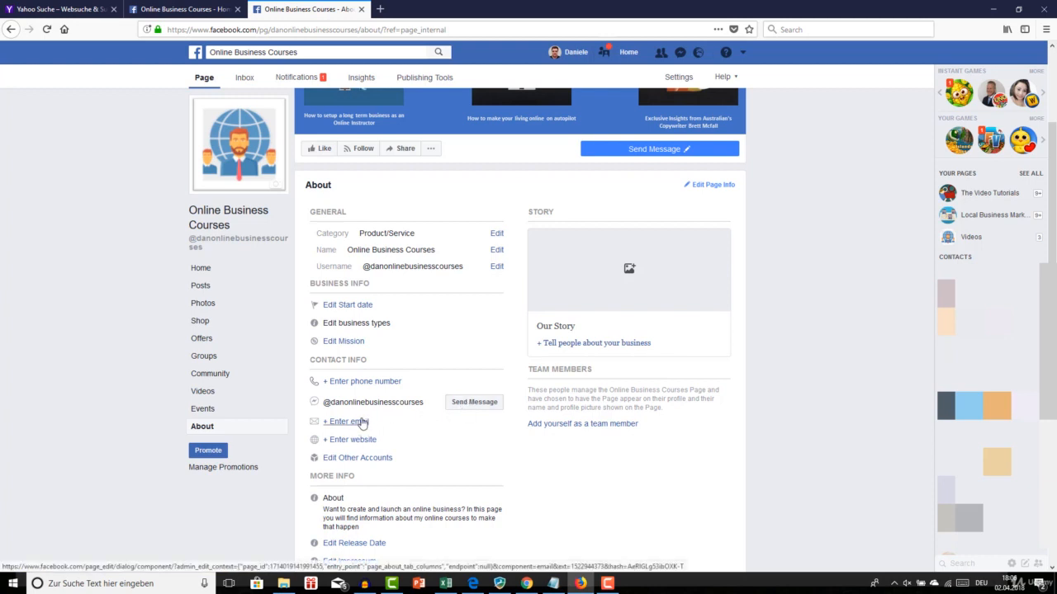
pyautogui.scroll(-1, 392, 443)
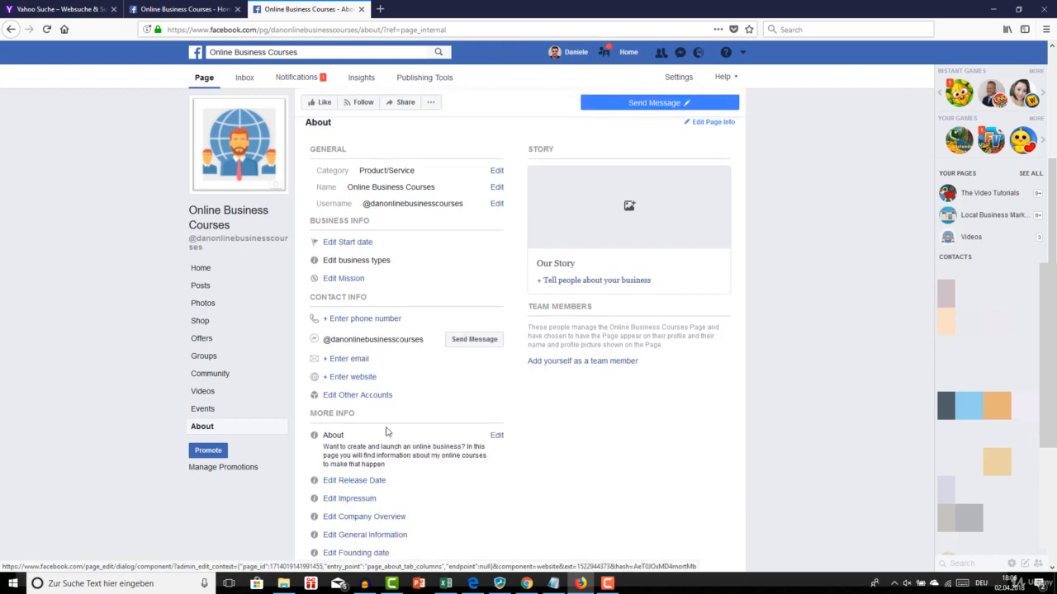
pyautogui.scroll(-1, 403, 401)
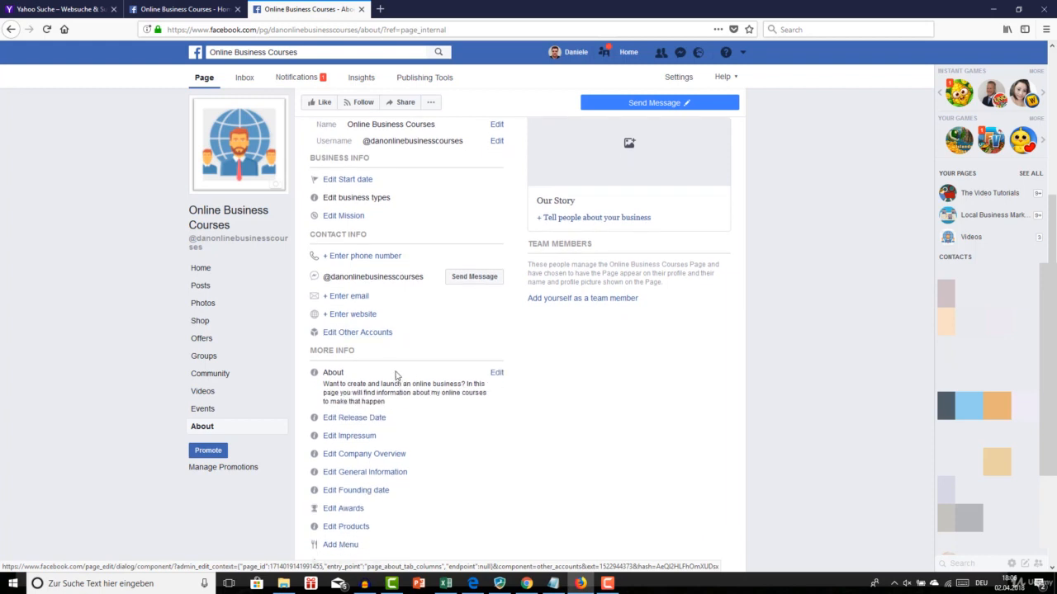
pyautogui.scroll(-1, 396, 362)
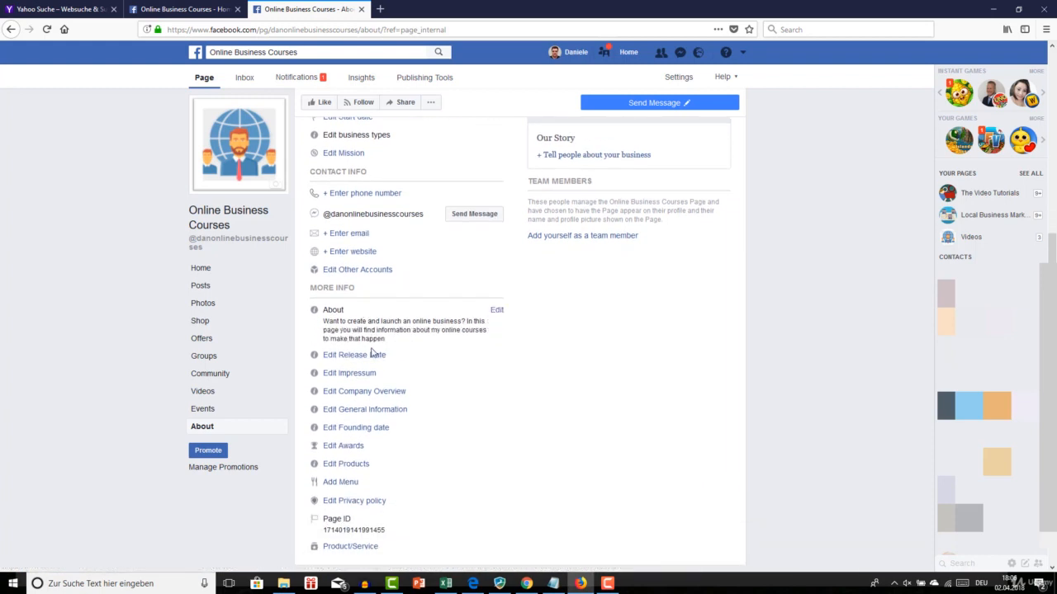
pyautogui.scroll(-1, 392, 500)
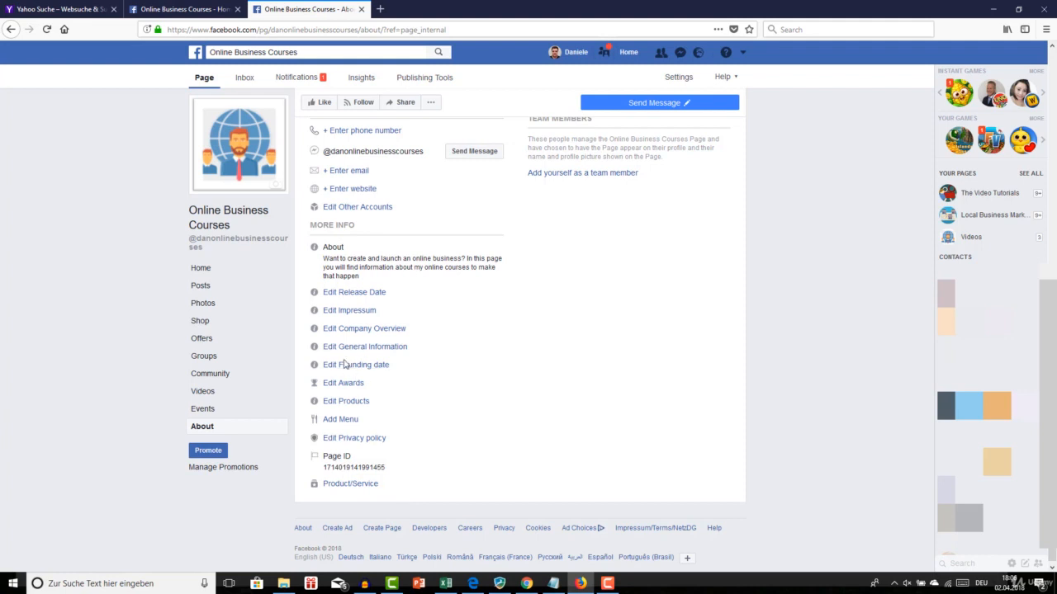
pyautogui.scroll(6, 422, 385)
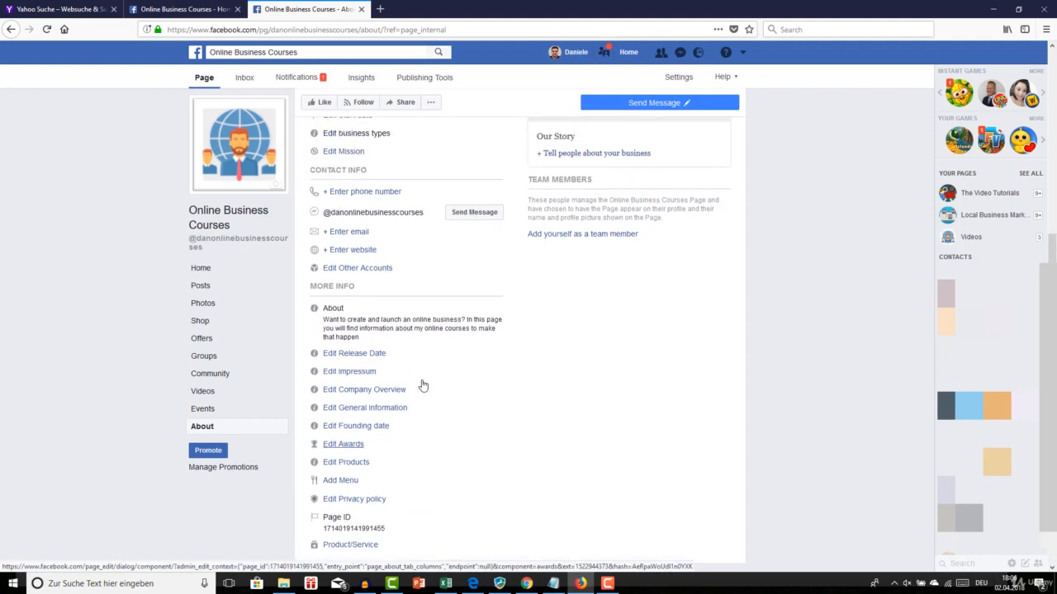
# Step: Test the page's Send Message call to action, look through the suggested questions in the chat and close it
pyautogui.click(656, 274)
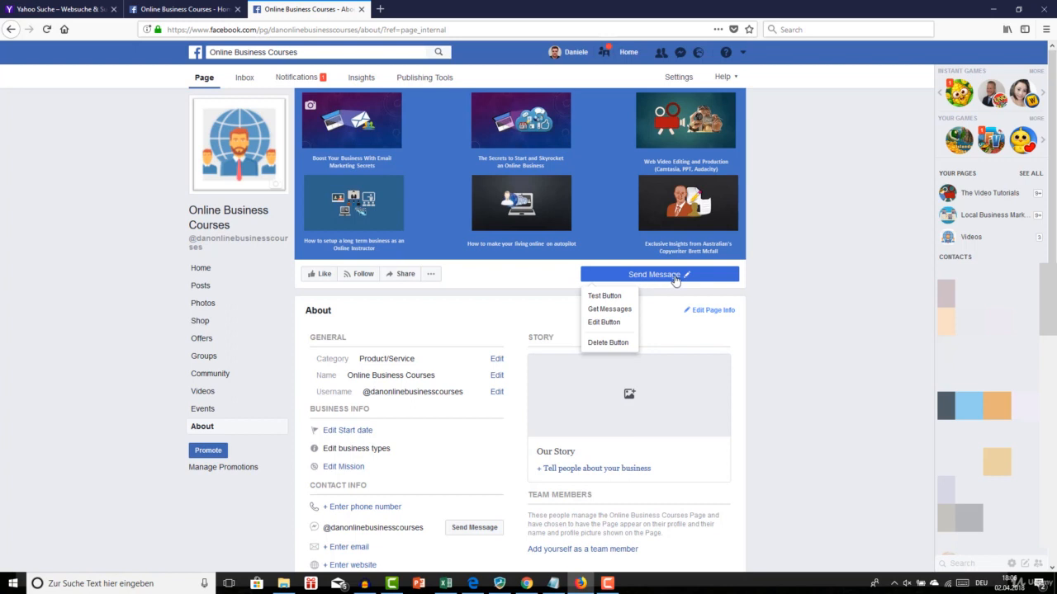
pyautogui.click(599, 296)
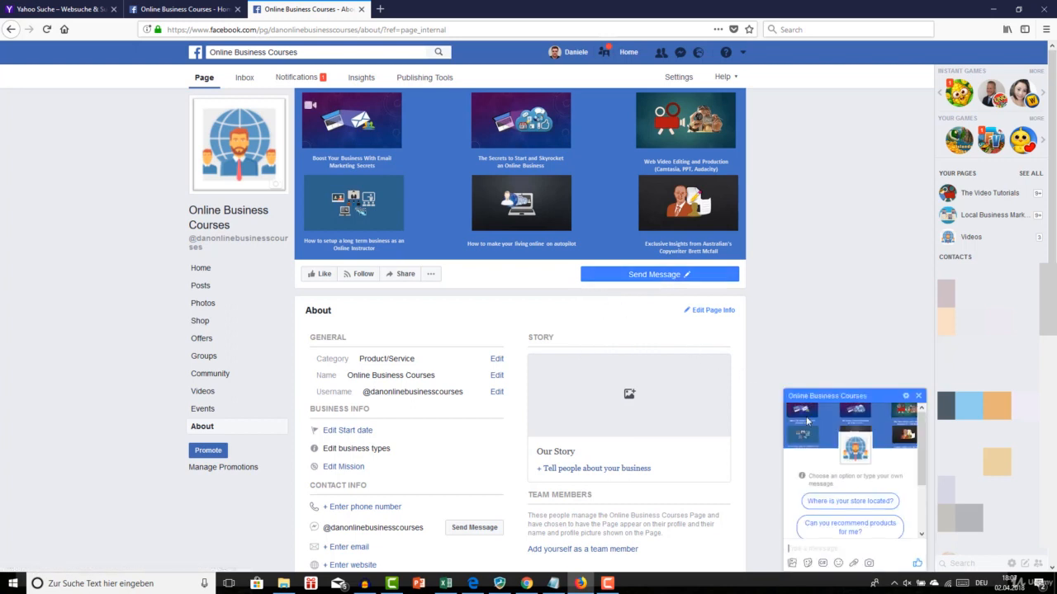
pyautogui.moveTo(921, 470); pyautogui.dragTo(915, 523)
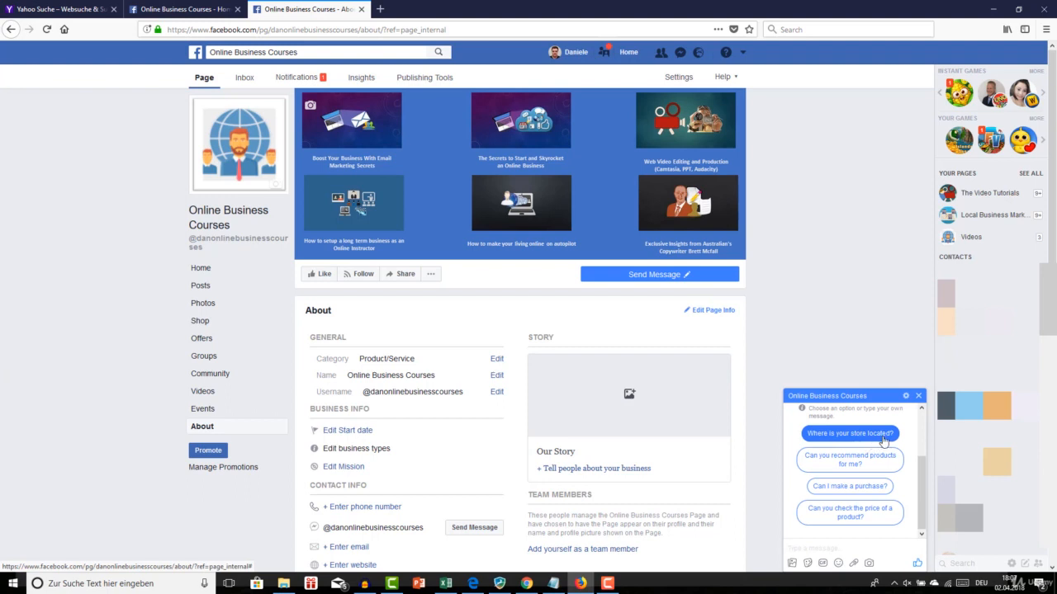
pyautogui.moveTo(922, 517); pyautogui.dragTo(925, 451)
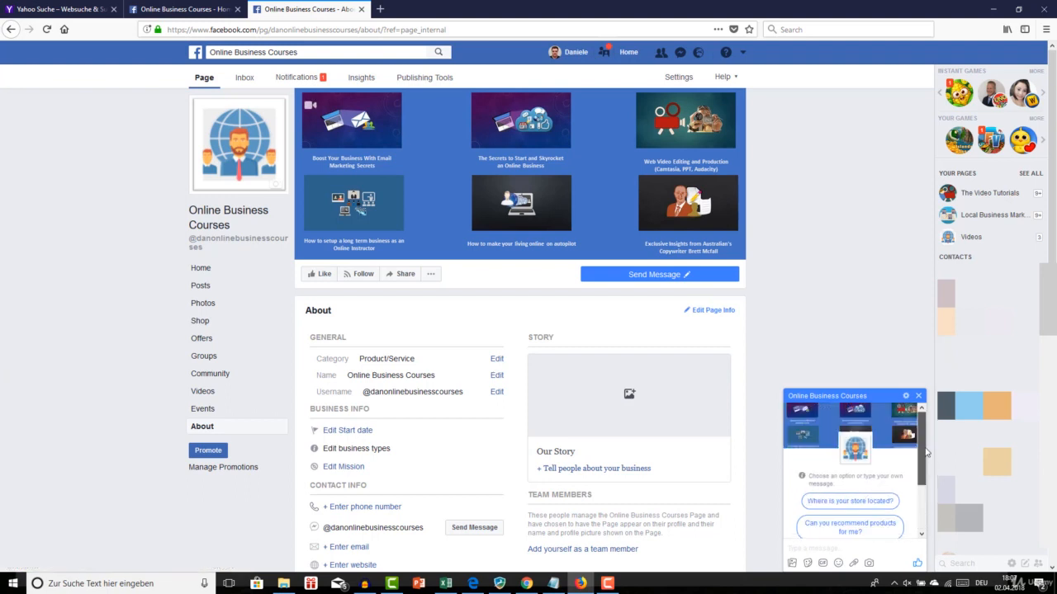
pyautogui.click(921, 397)
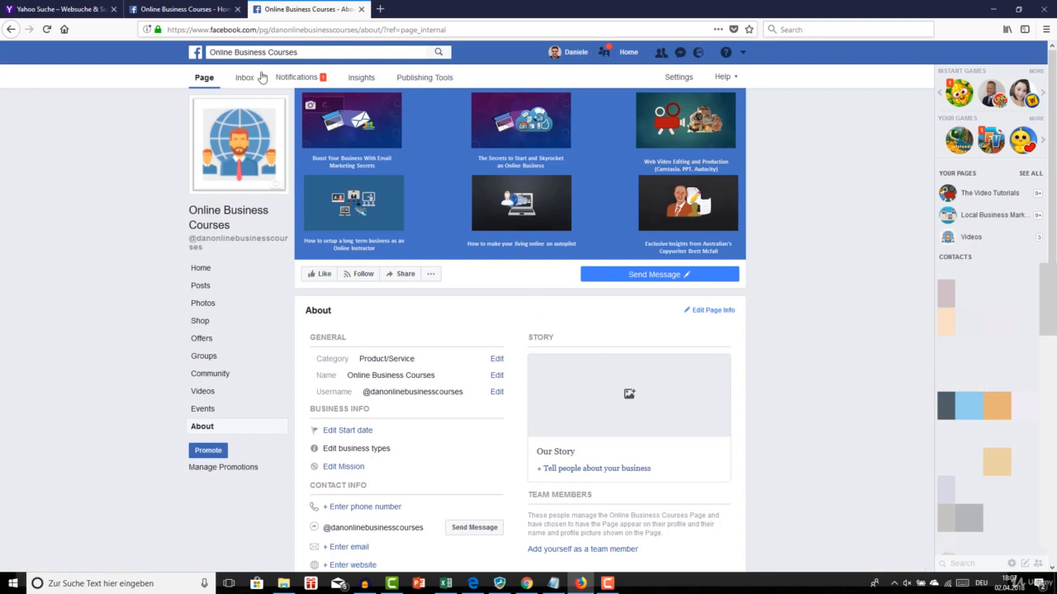
# Step: View the page's Inbox, Notifications and Insights overview, dismissing the organic reach measurement notice
pyautogui.click(245, 79)
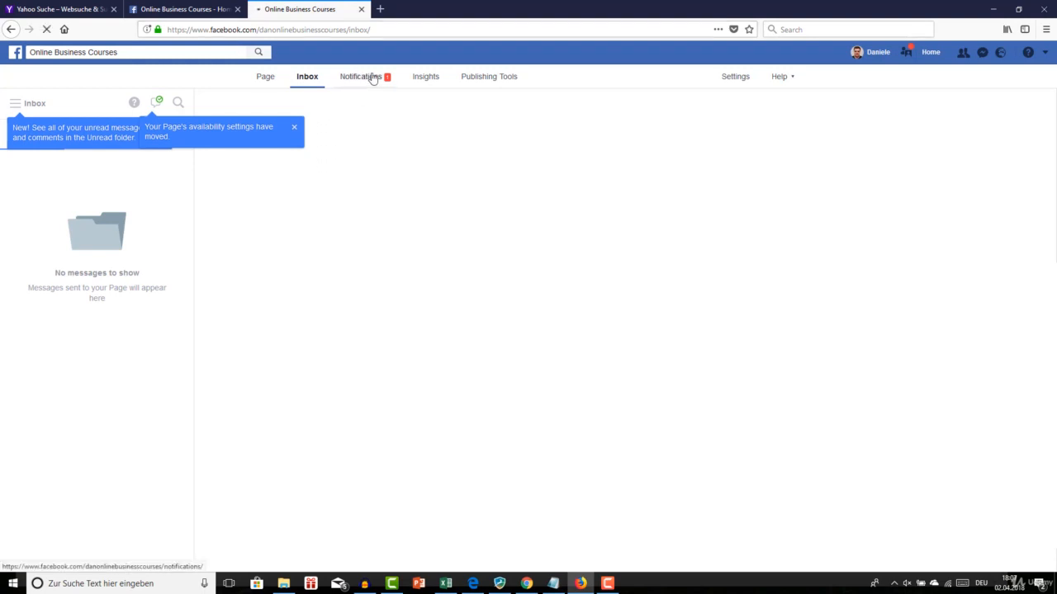
pyautogui.click(373, 77)
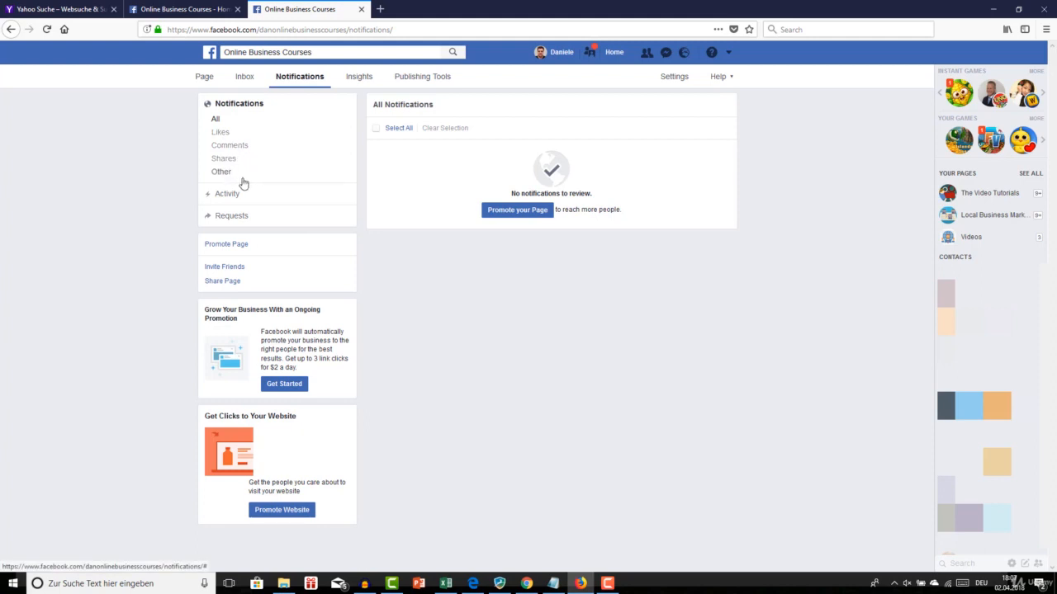
pyautogui.click(366, 80)
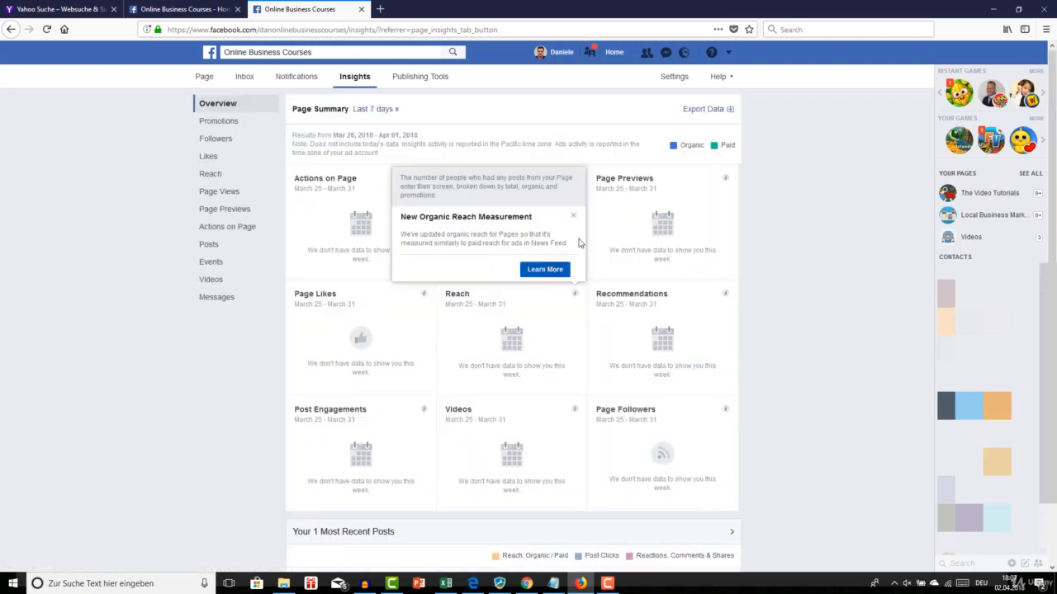
pyautogui.click(572, 219)
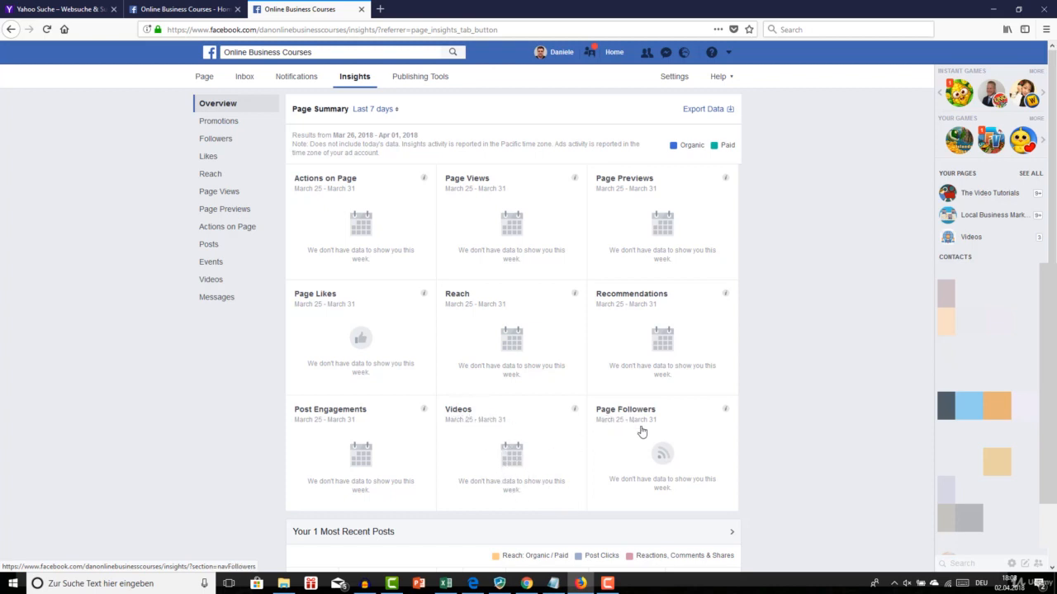
# Step: View the published posts in Publishing Tools, examine a new post's alternative publishing options and close the post without publishing
pyautogui.click(431, 77)
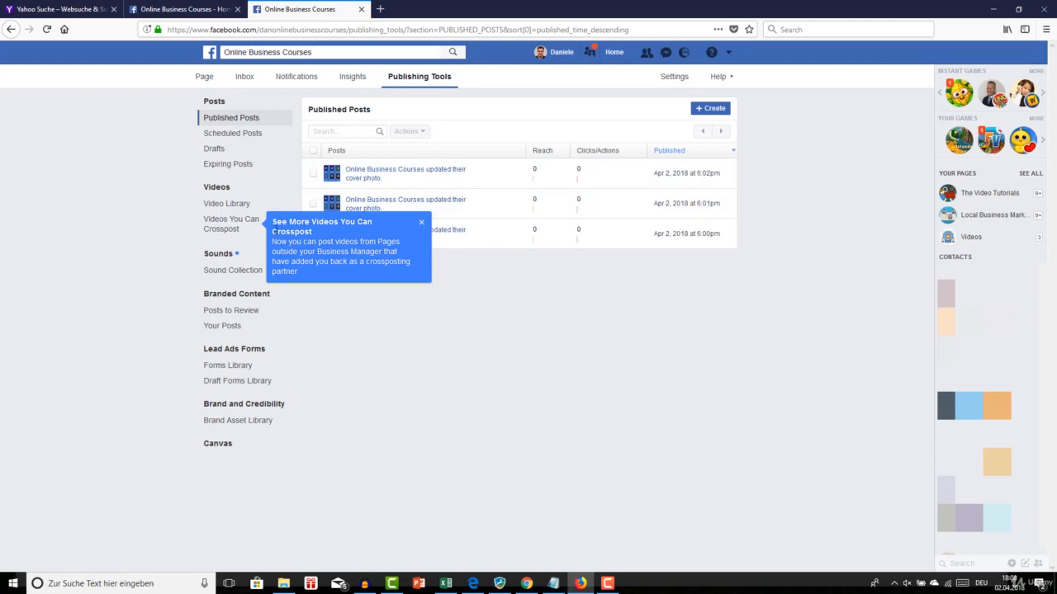
pyautogui.click(422, 225)
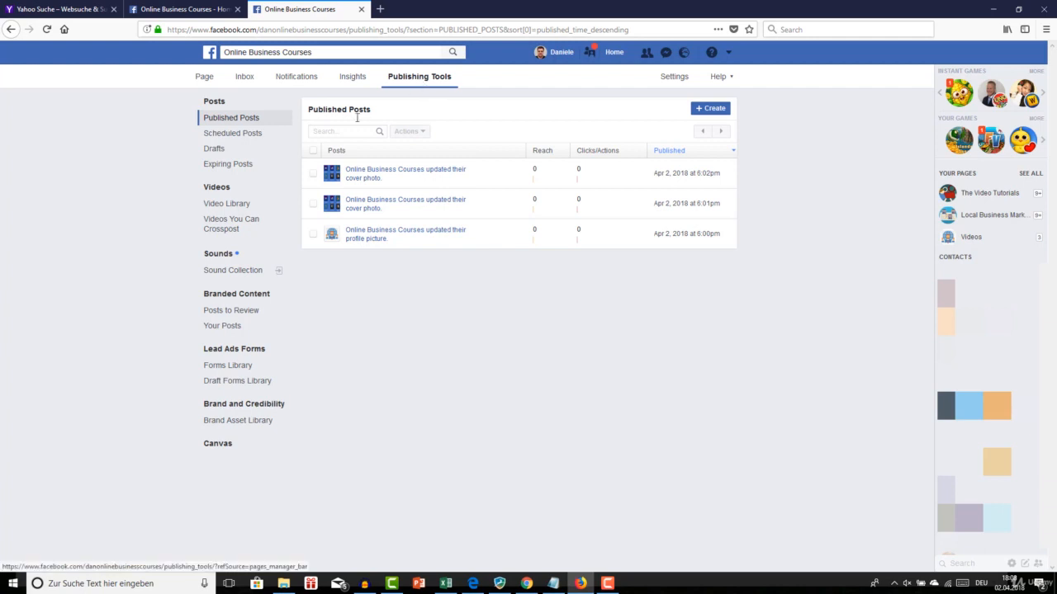
pyautogui.click(715, 110)
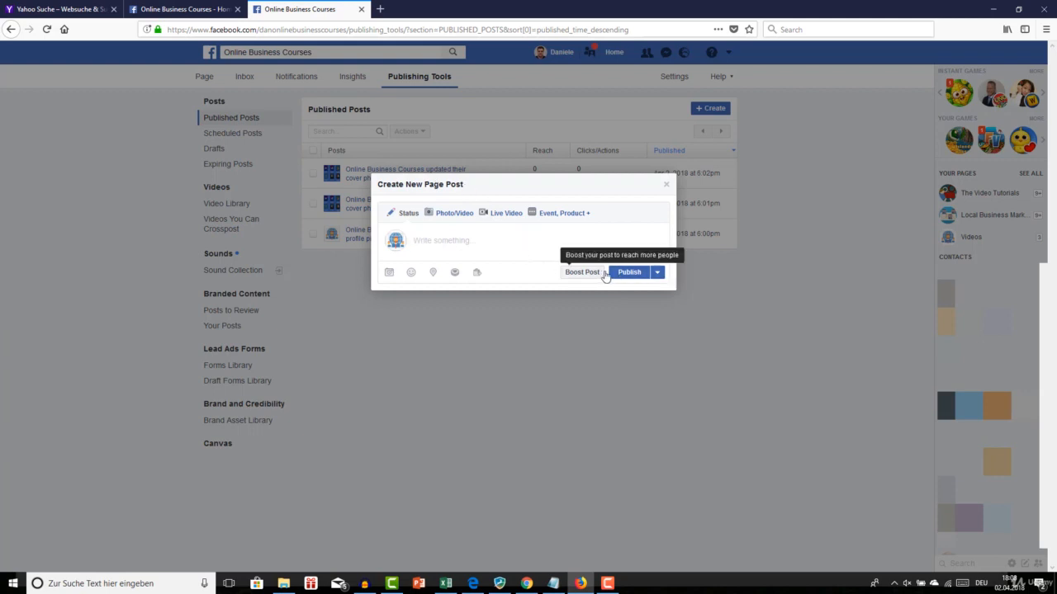
pyautogui.click(658, 273)
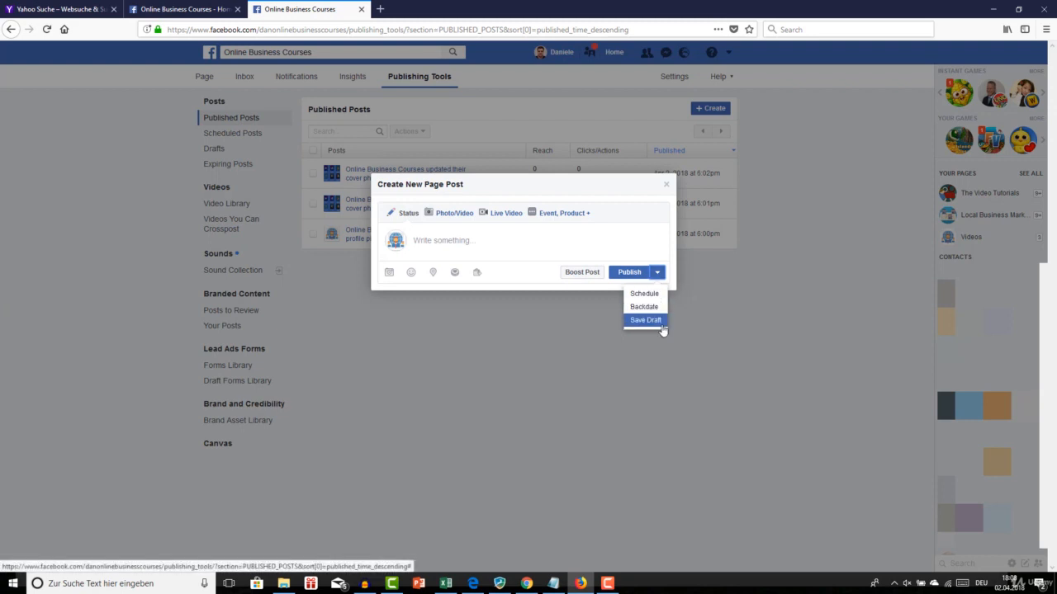
pyautogui.click(667, 185)
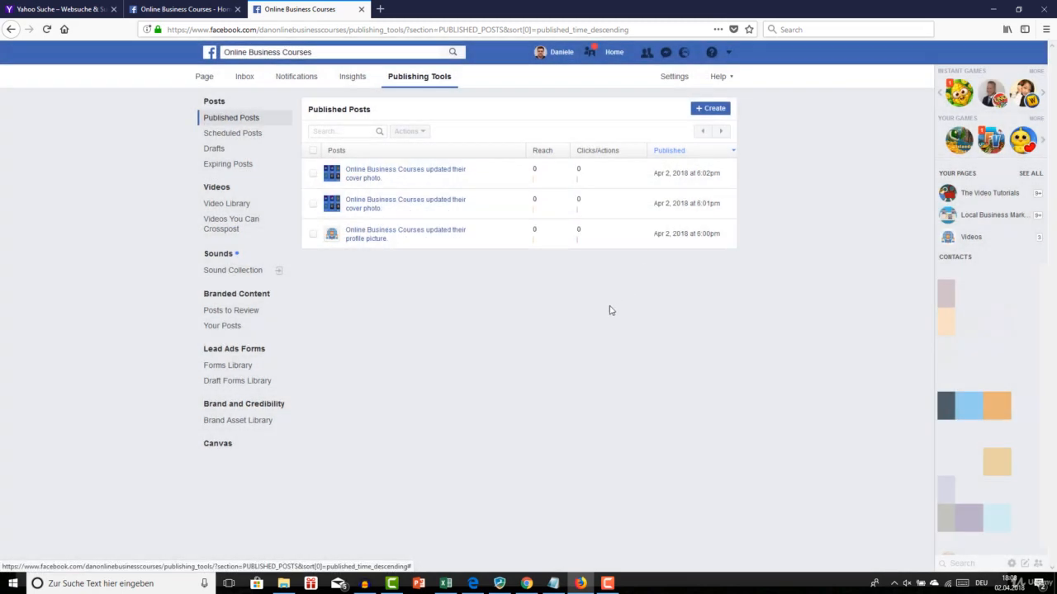